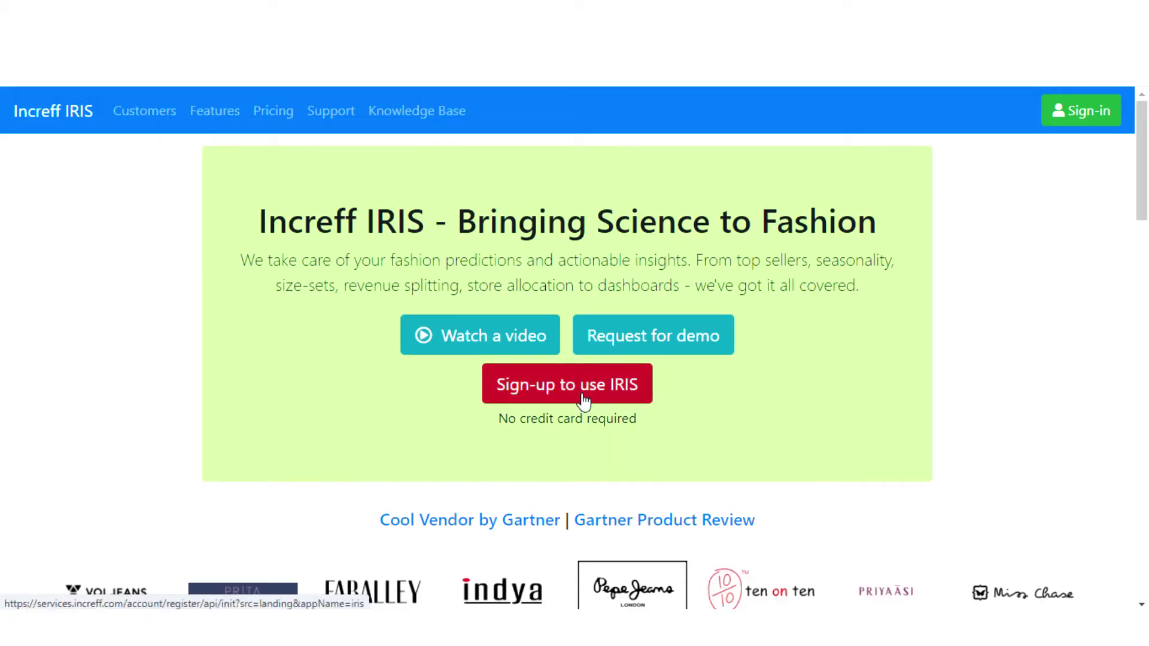
Sign in to the existing Increff IRIS account from the landing page
left_click(585, 400)
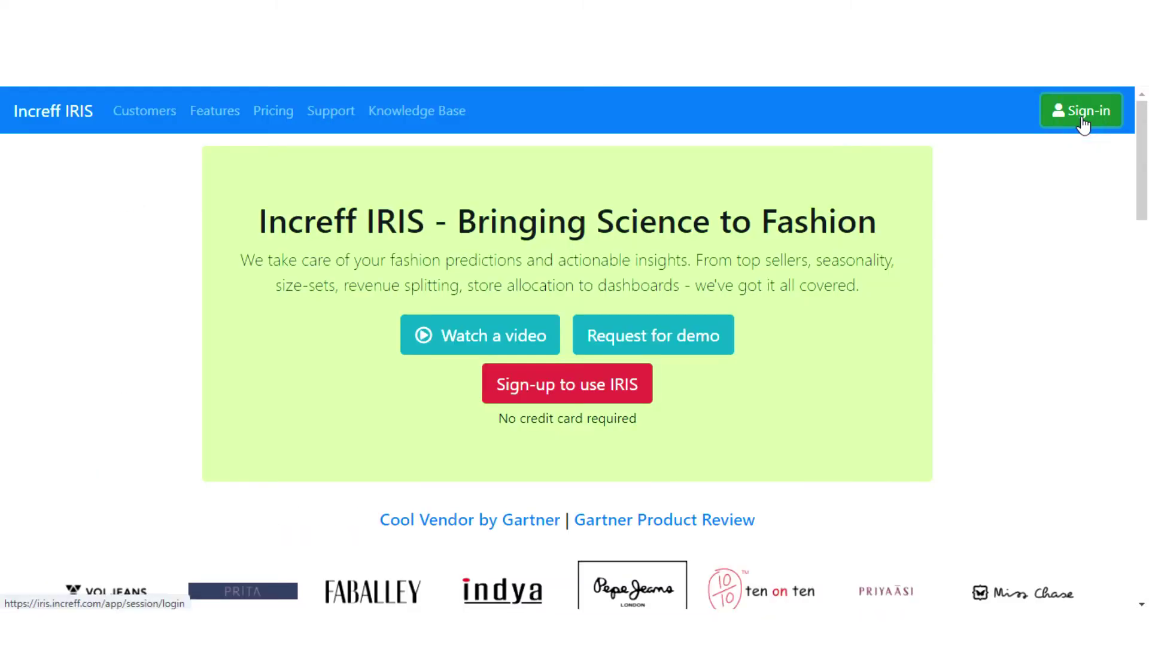
left_click(1085, 124)
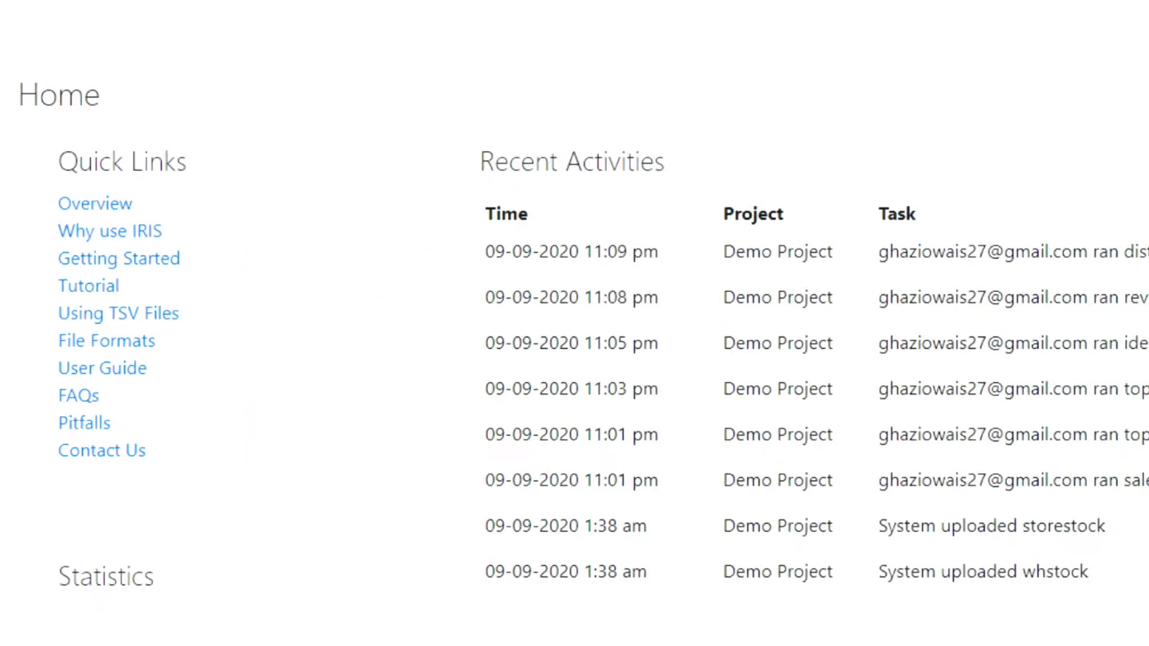
Download the demo data zip file from the IRIS Tutorial page
left_click(101, 285)
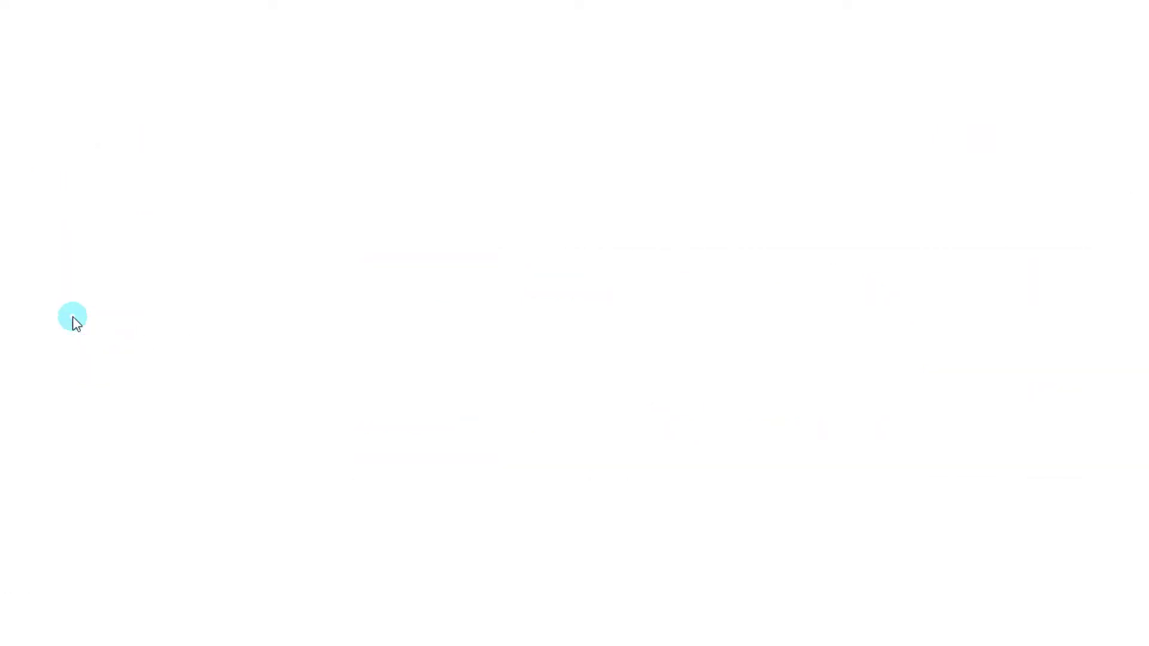
scroll(506, 337, "down", 2)
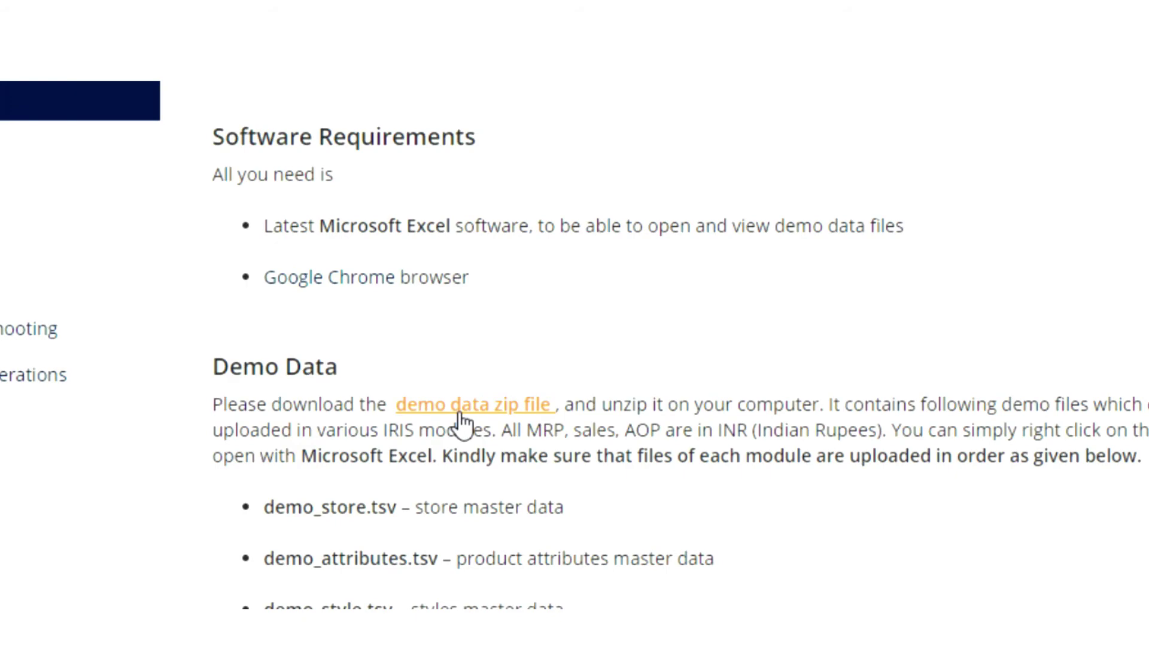
left_click(461, 411)
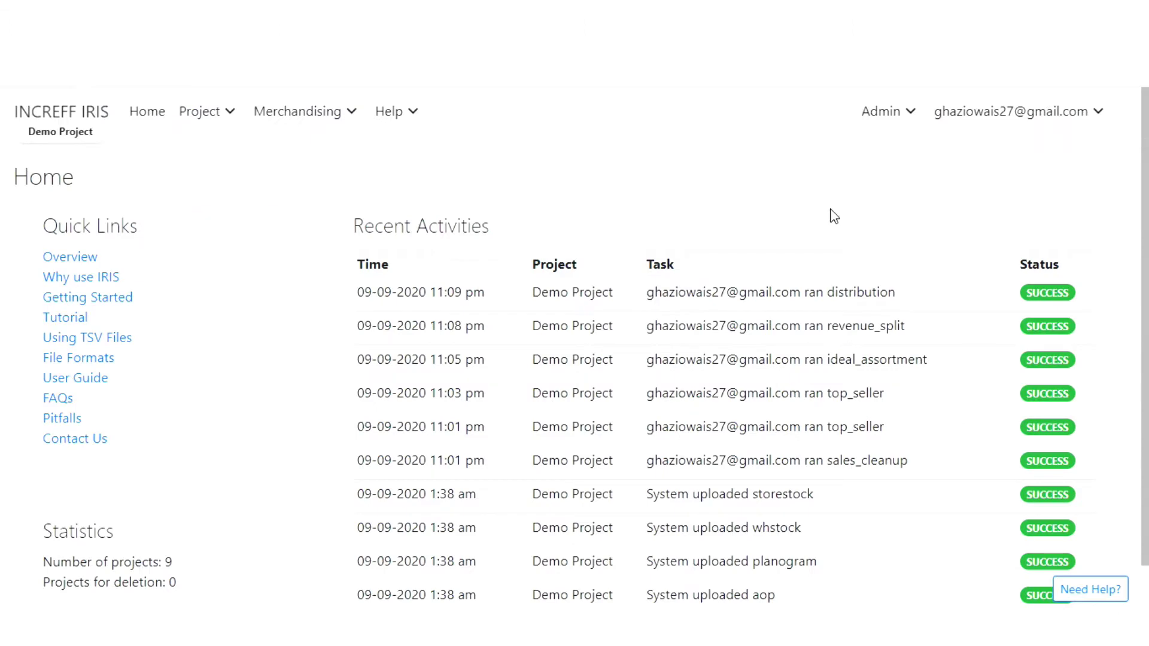
left_click(908, 114)
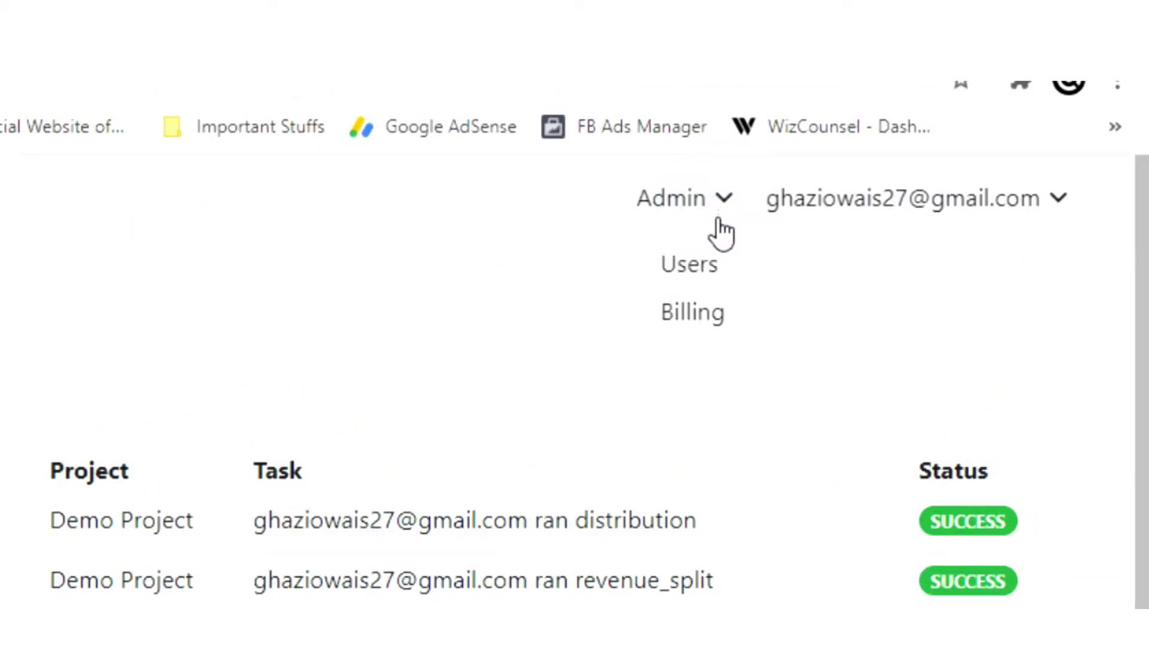
left_click(721, 205)
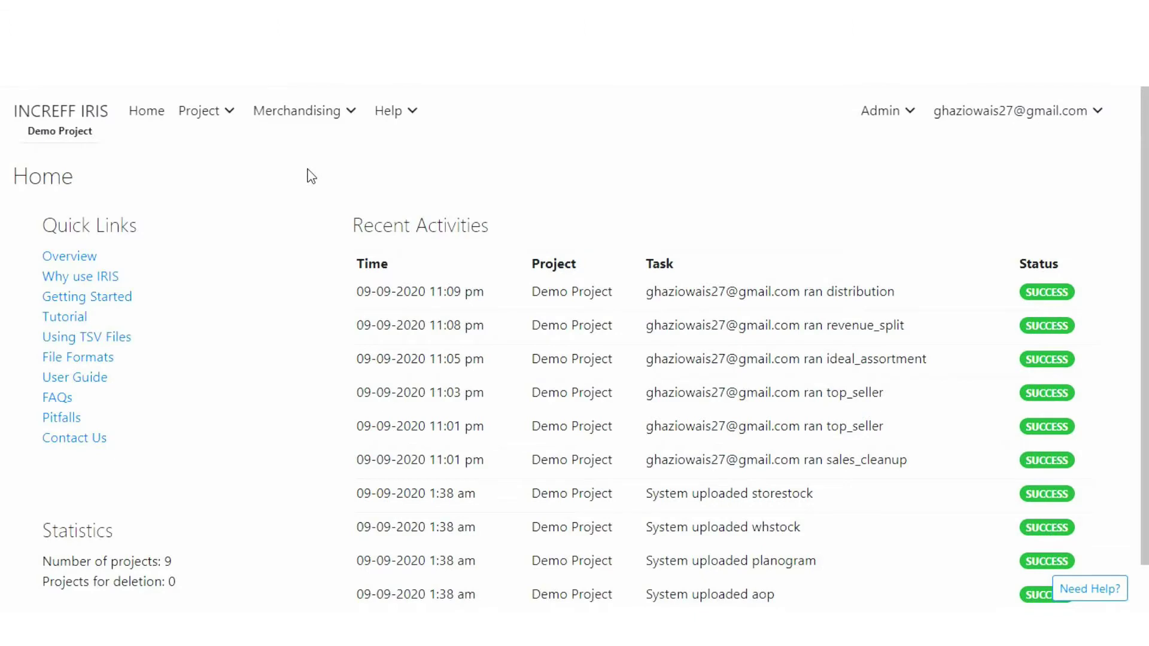
Open the project management page and review the list of projects with their creation dates and statuses
left_click(227, 114)
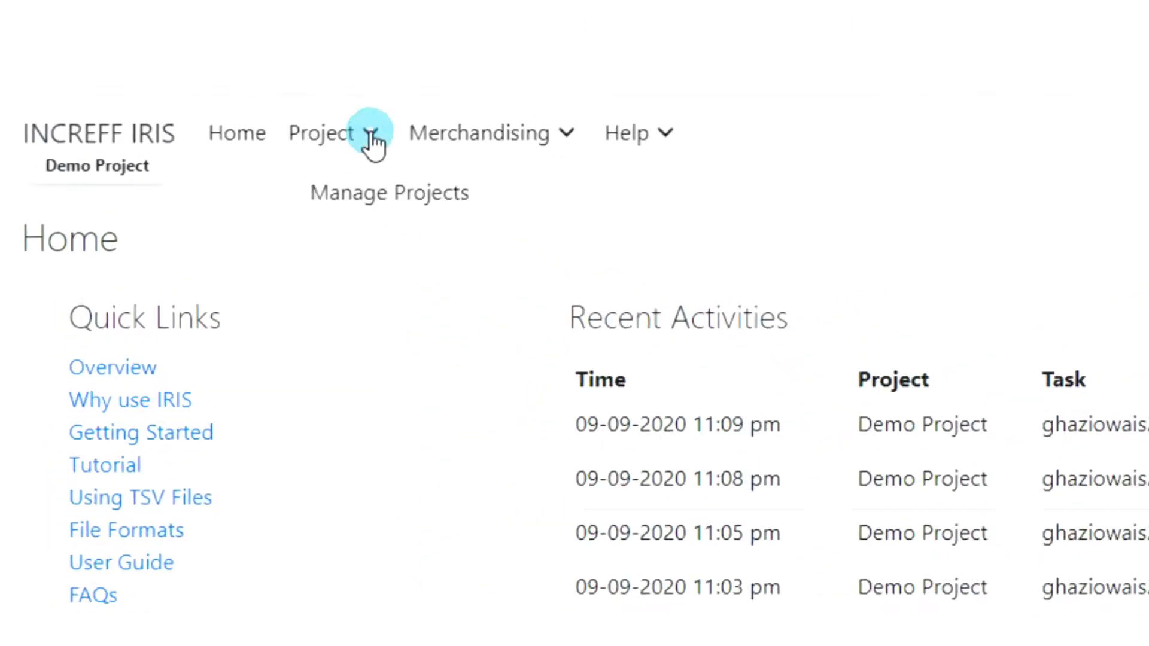
left_click(360, 200)
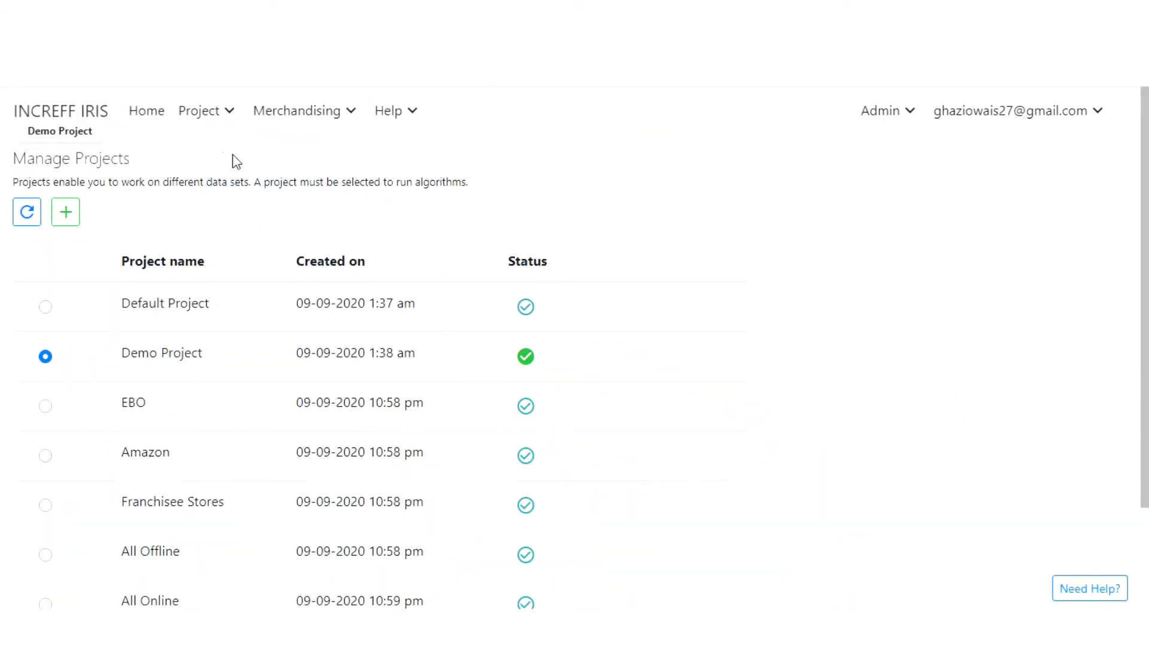
scroll(507, 379, "down", 2)
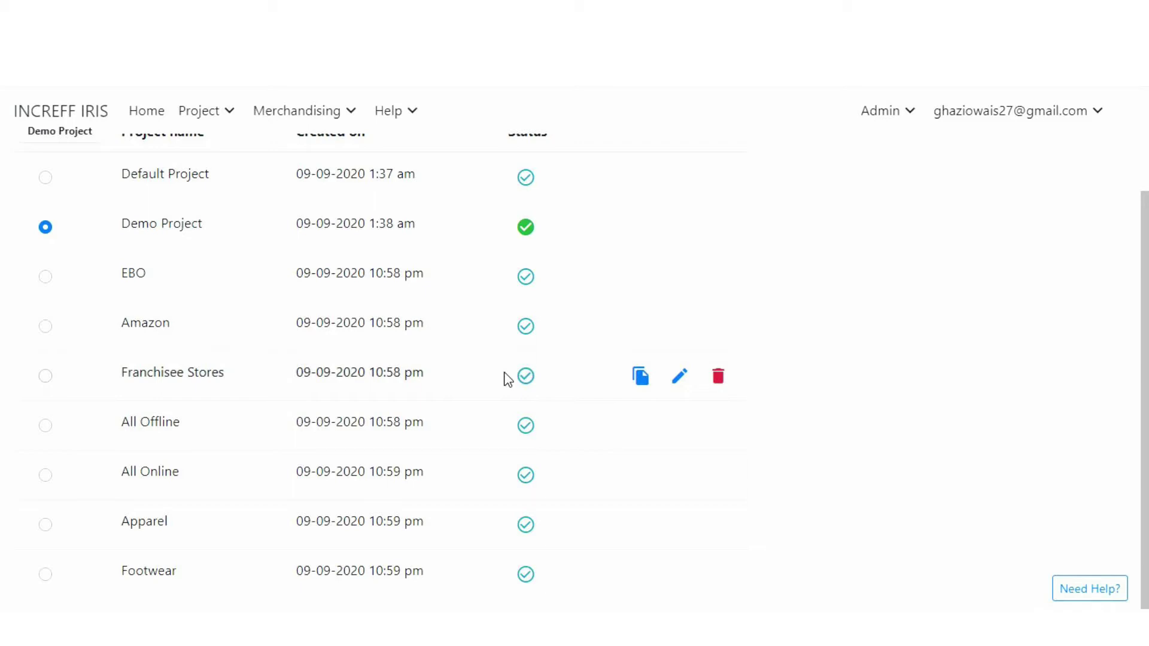
scroll(508, 380, "up", 2)
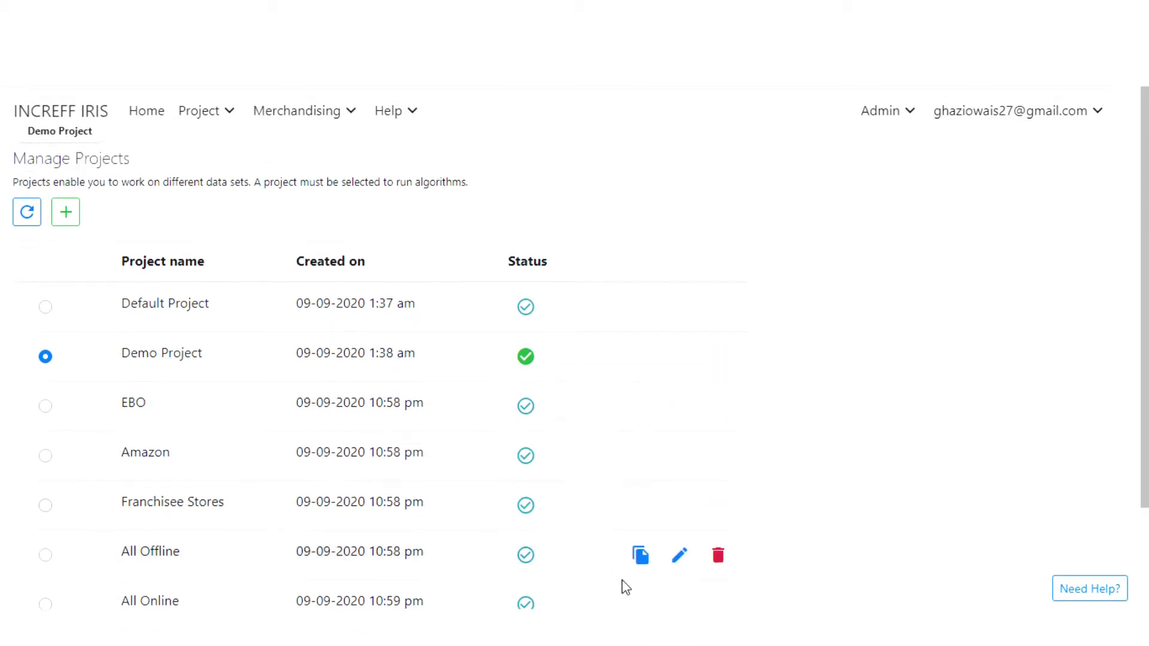
Open the inputs of the Masters module and review its file uploads, from Store through to Sales
left_click(323, 109)
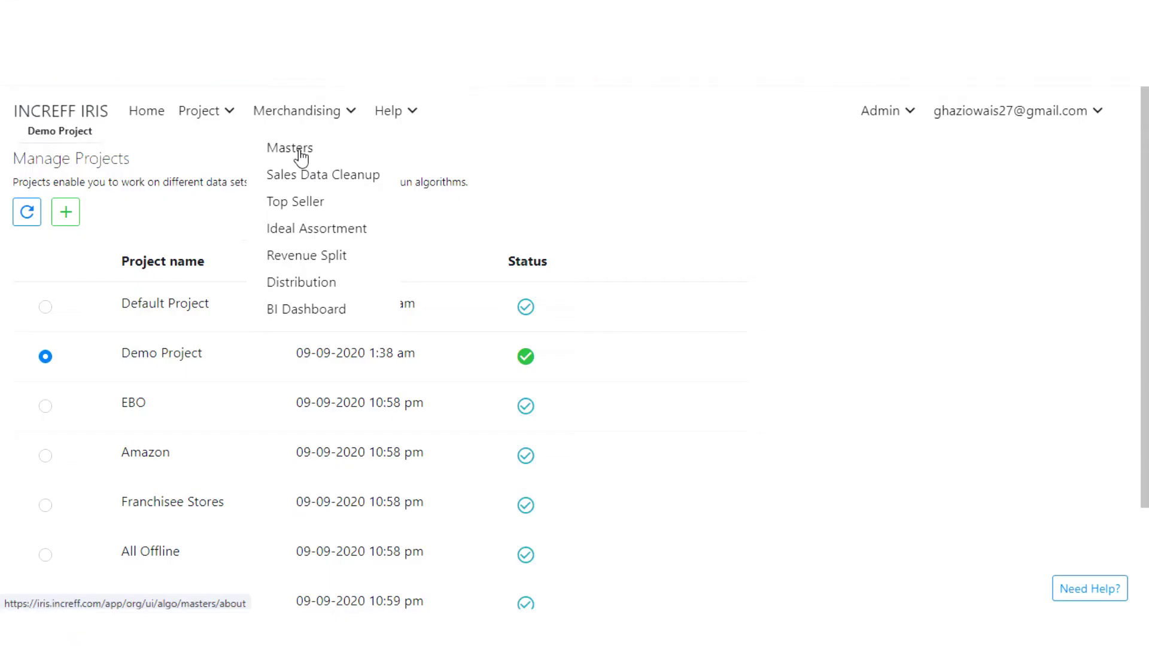
left_click(301, 154)
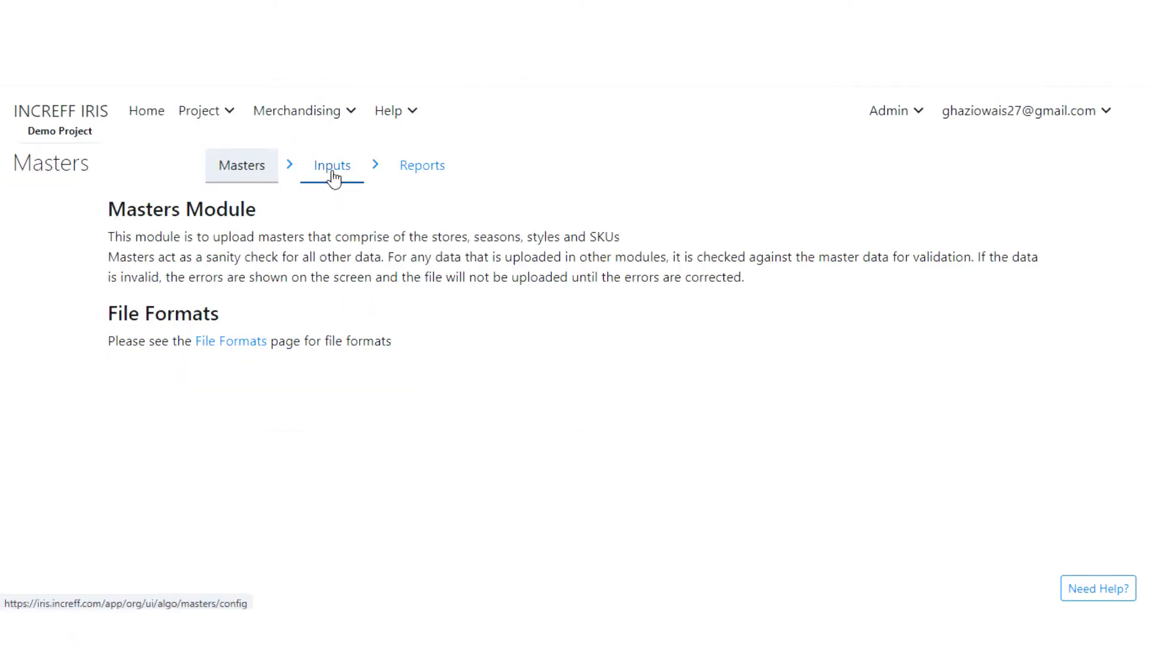
left_click(333, 173)
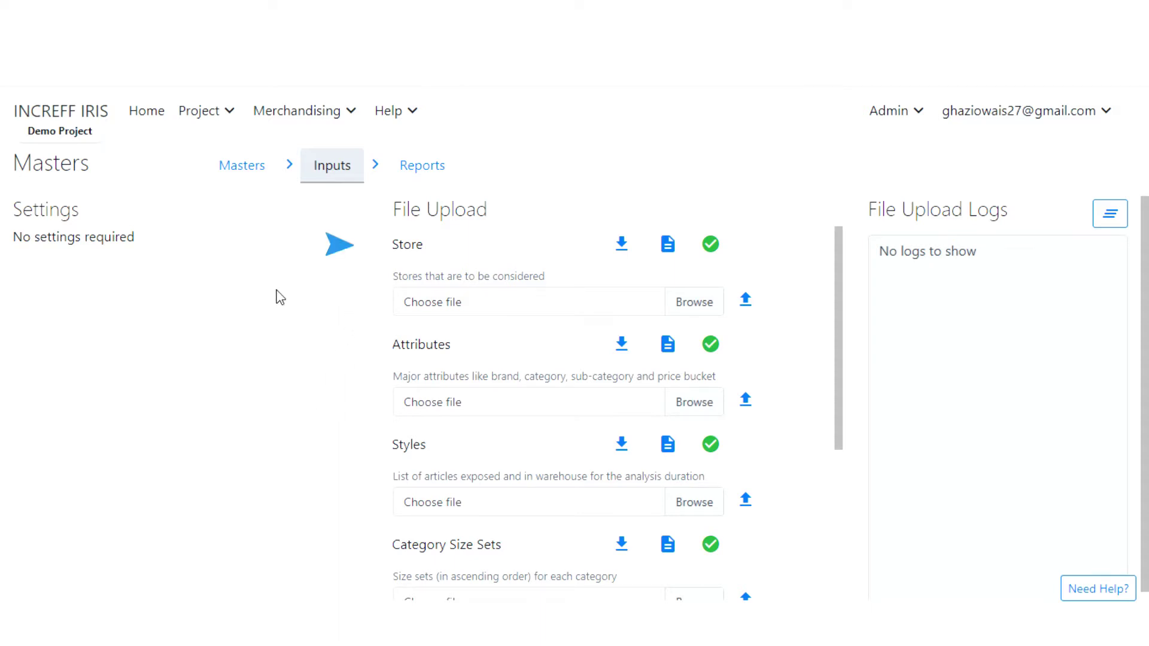
scroll(279, 302, "down", 1)
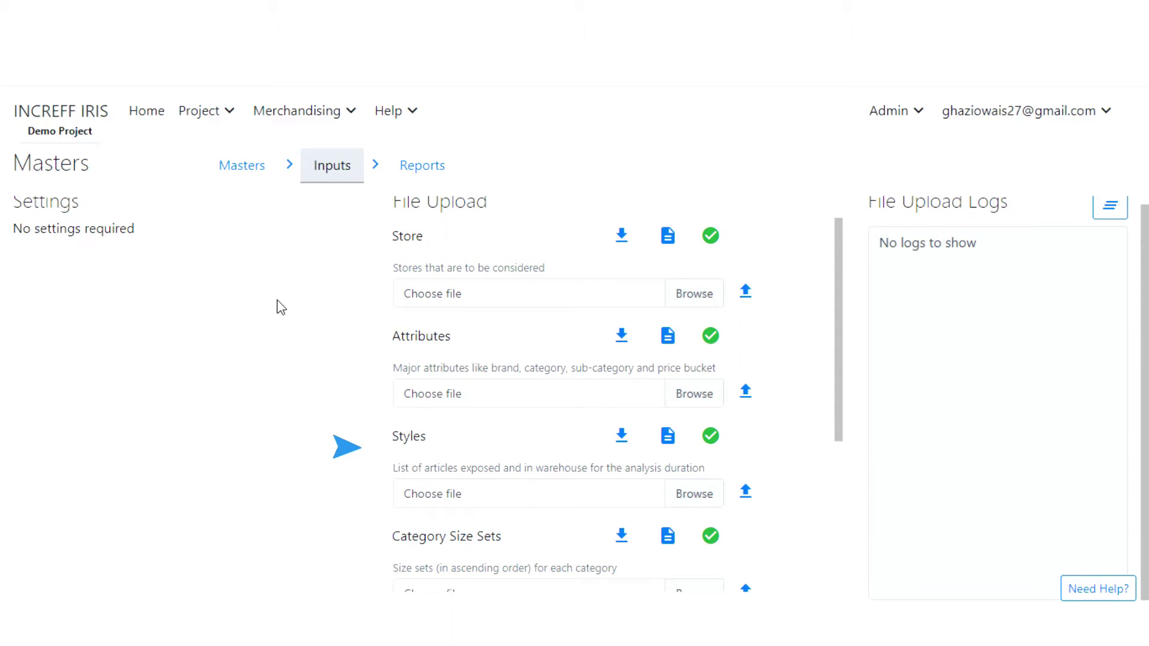
left_click_drag(843, 393, 832, 532)
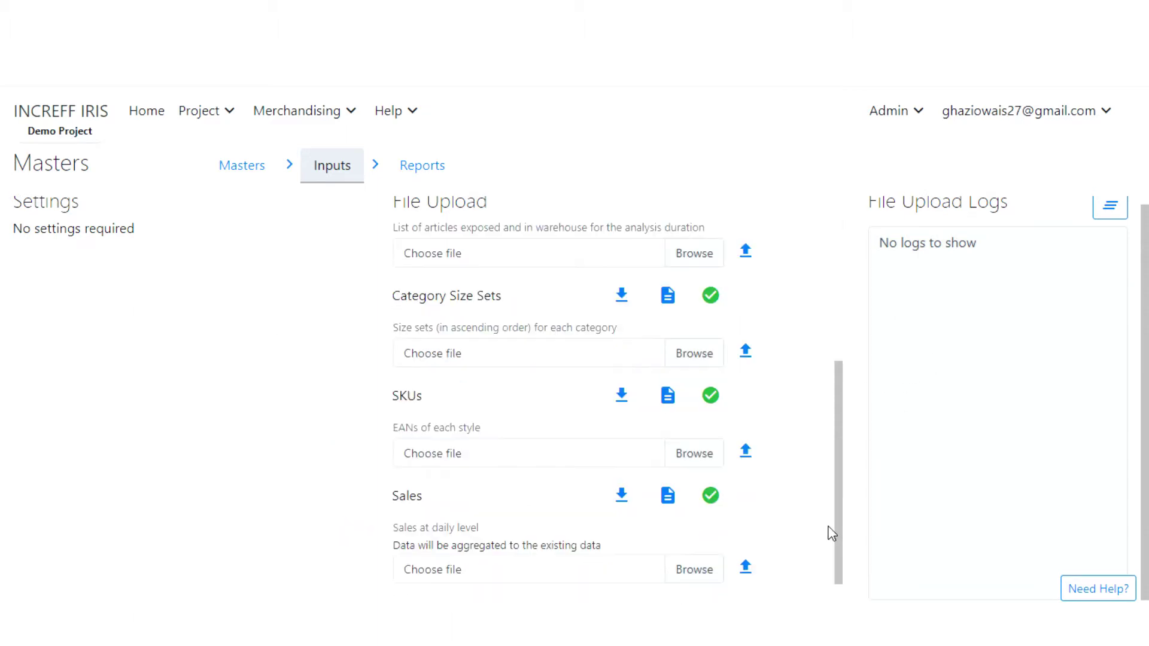
scroll(824, 531, "up", 4)
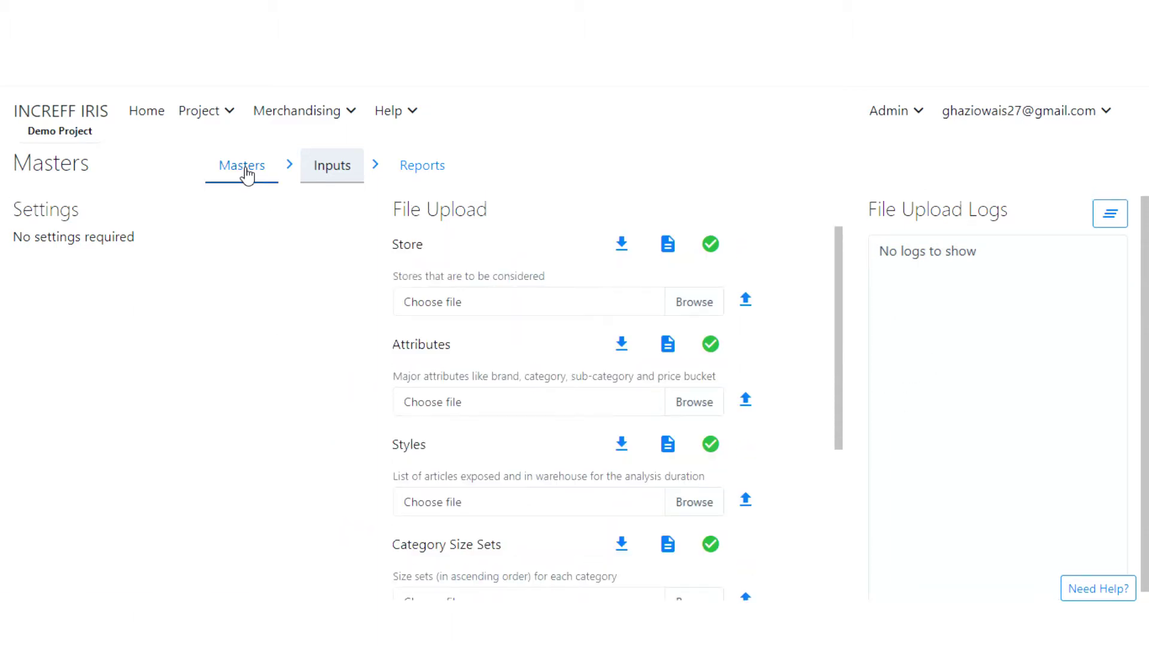
Open the File Formats documentation from the Masters module and read the stores, attributes, styles, category size set and SKU master formats
left_click(246, 169)
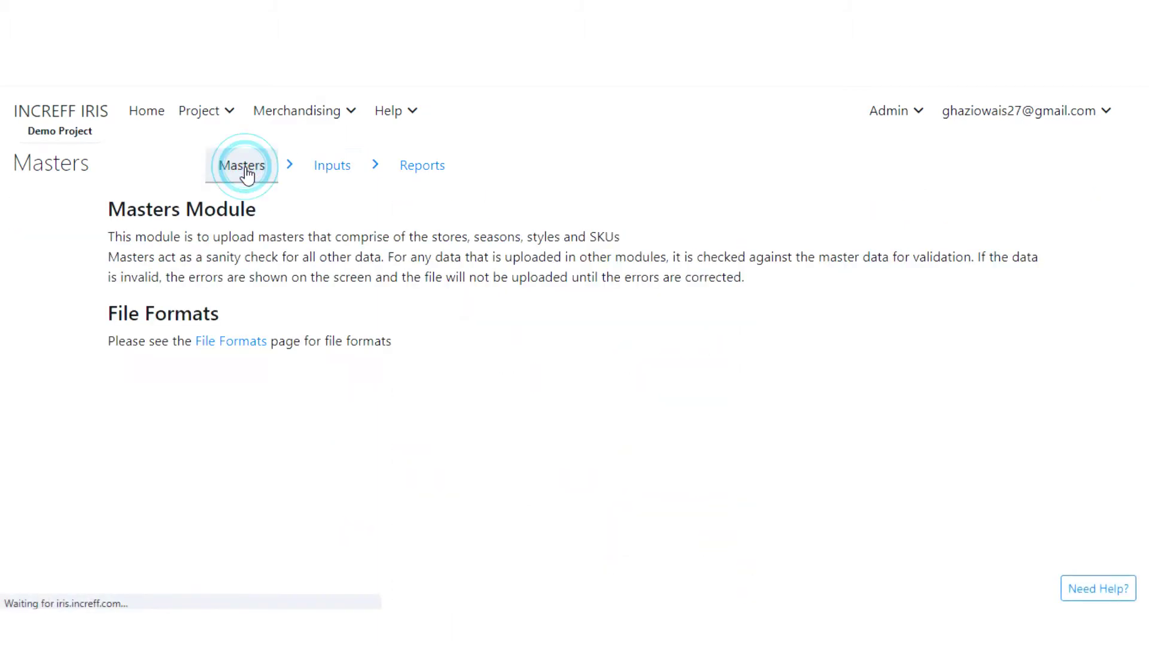
left_click(237, 349)
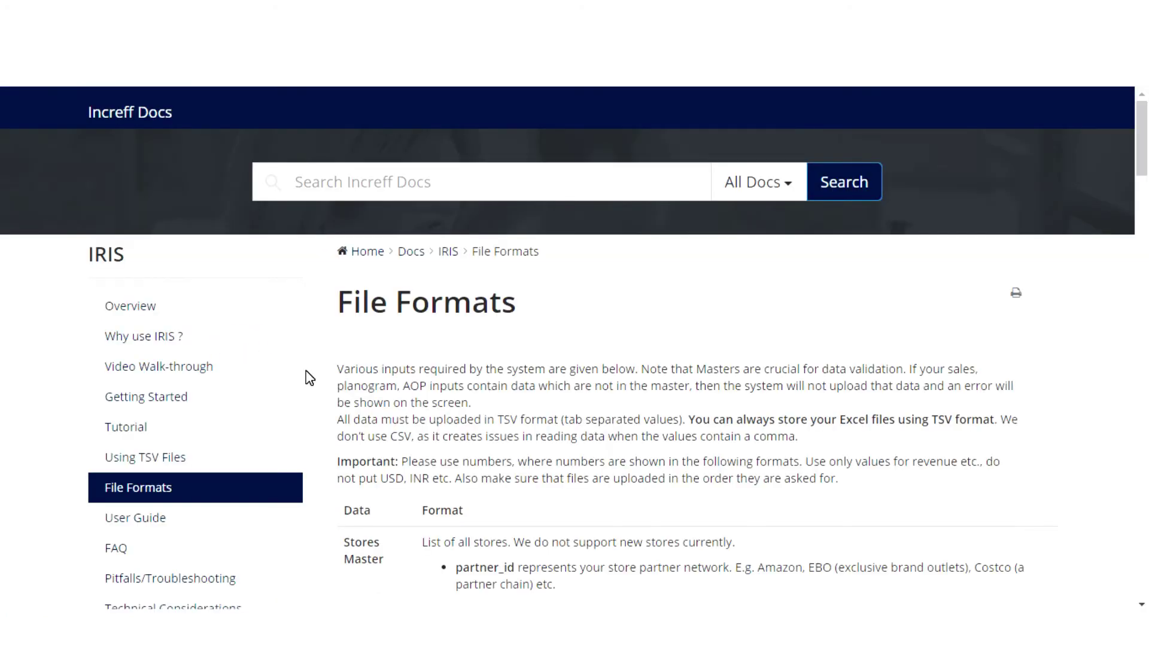
scroll(375, 351, "down", 5)
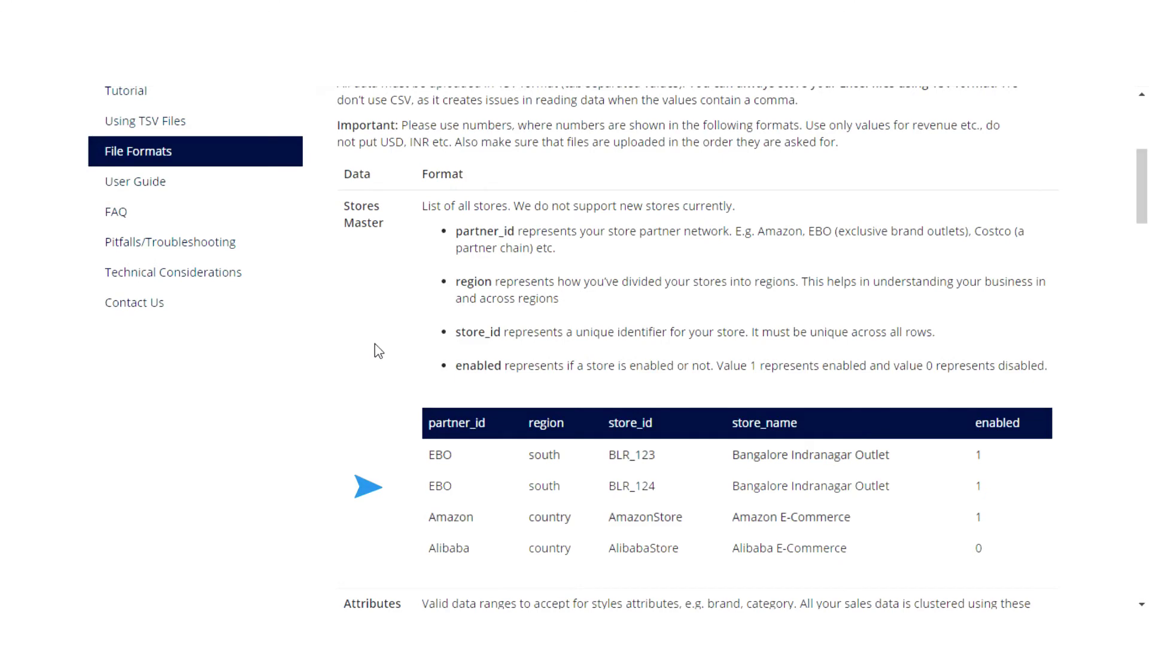
scroll(375, 347, "down", 7)
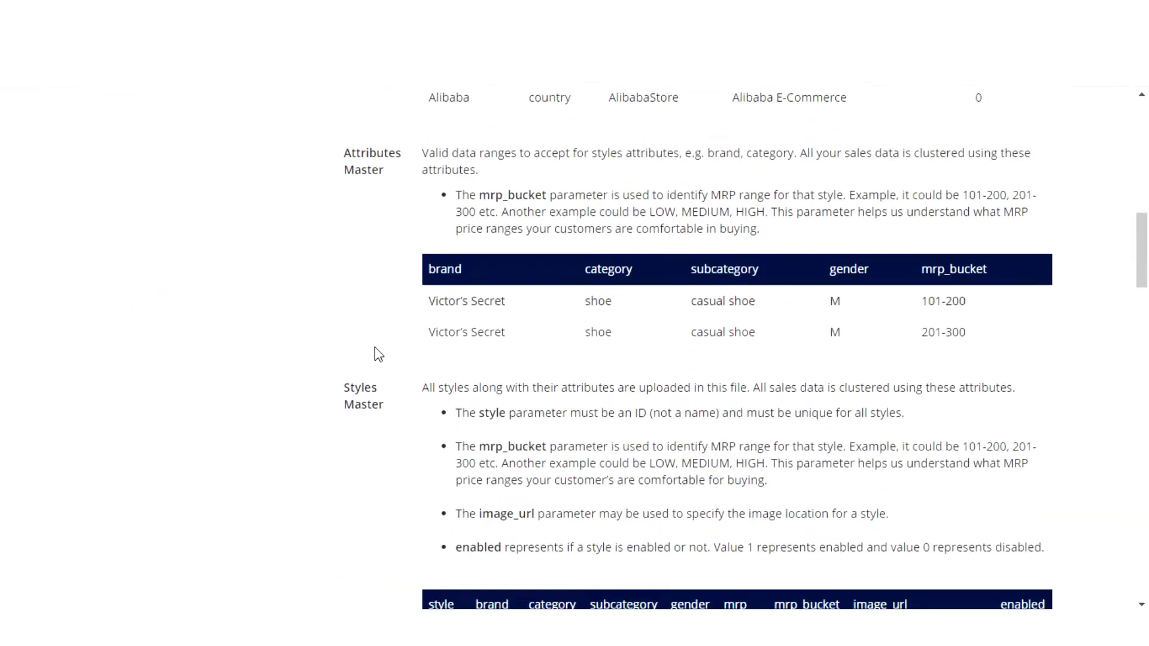
scroll(375, 347, "down", 1)
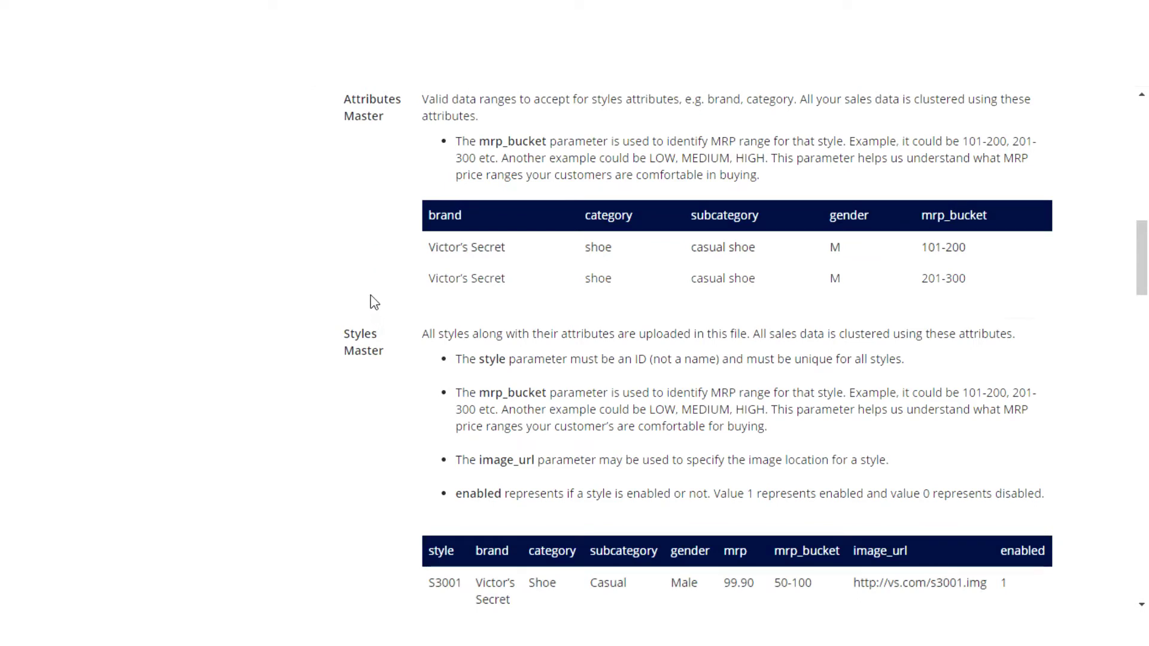
scroll(374, 303, "down", 3)
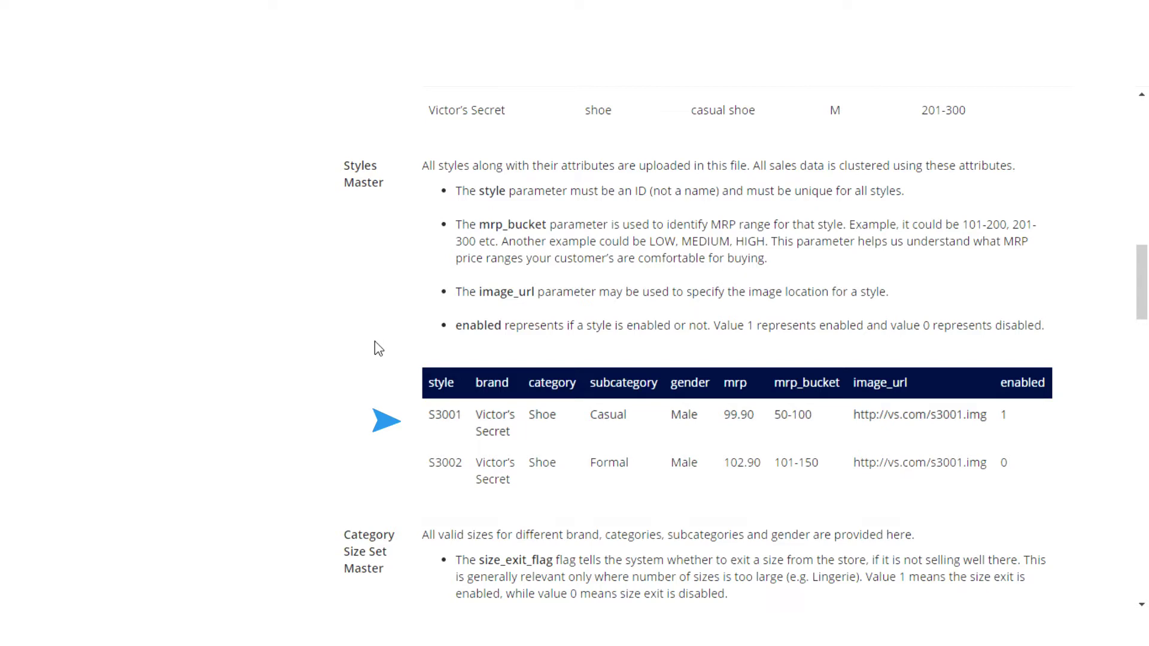
scroll(375, 350, "down", 6)
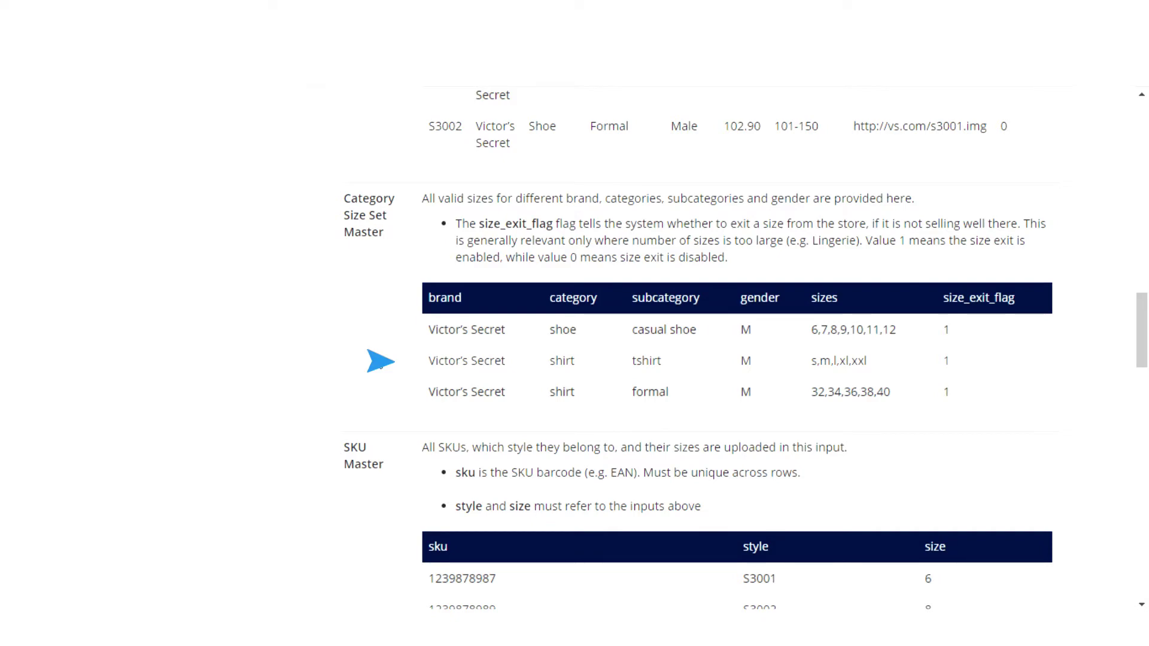
scroll(378, 362, "down", 9)
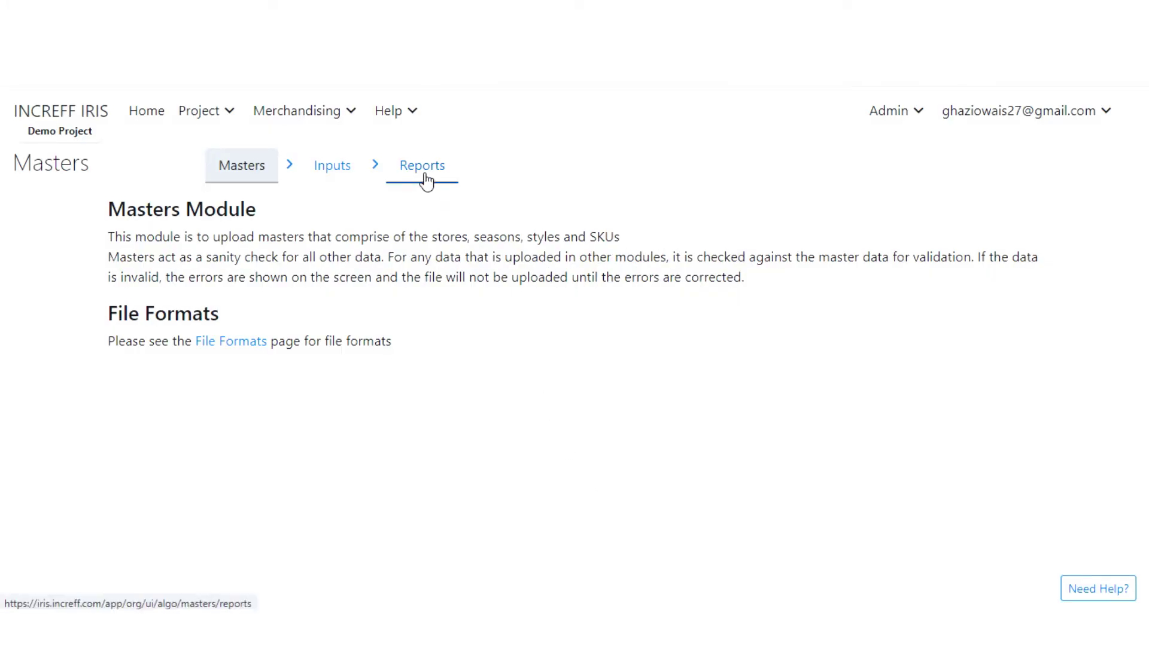
Open the Masters reports and review the Store details, Attribute Group details and Size summary
left_click(426, 179)
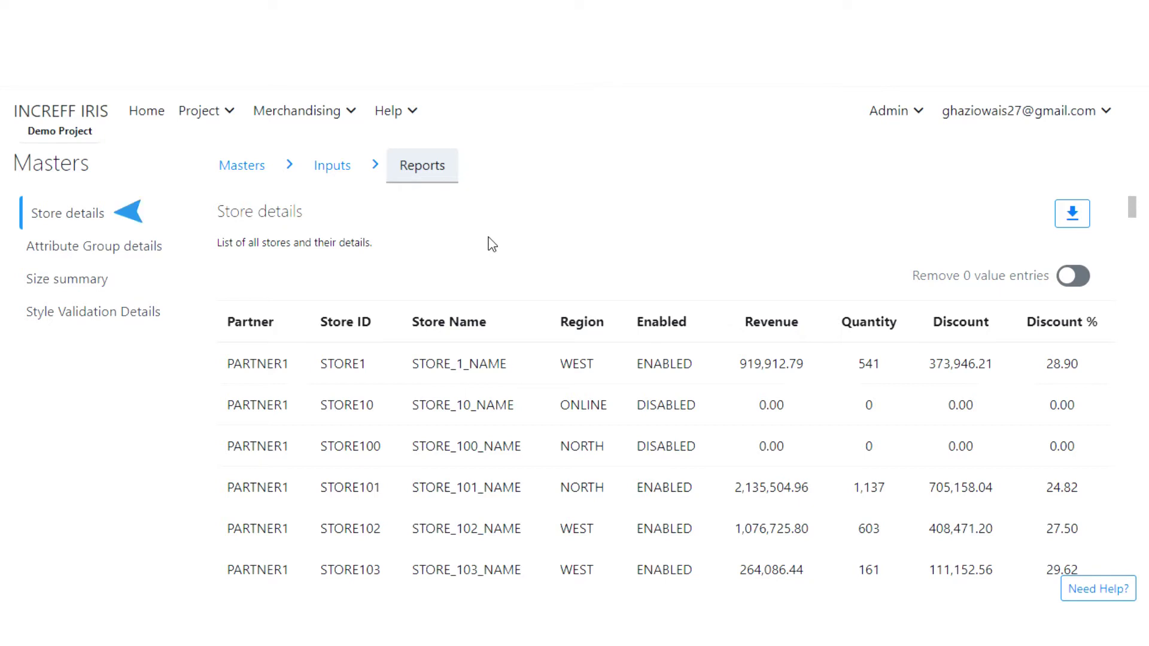
left_click(106, 251)
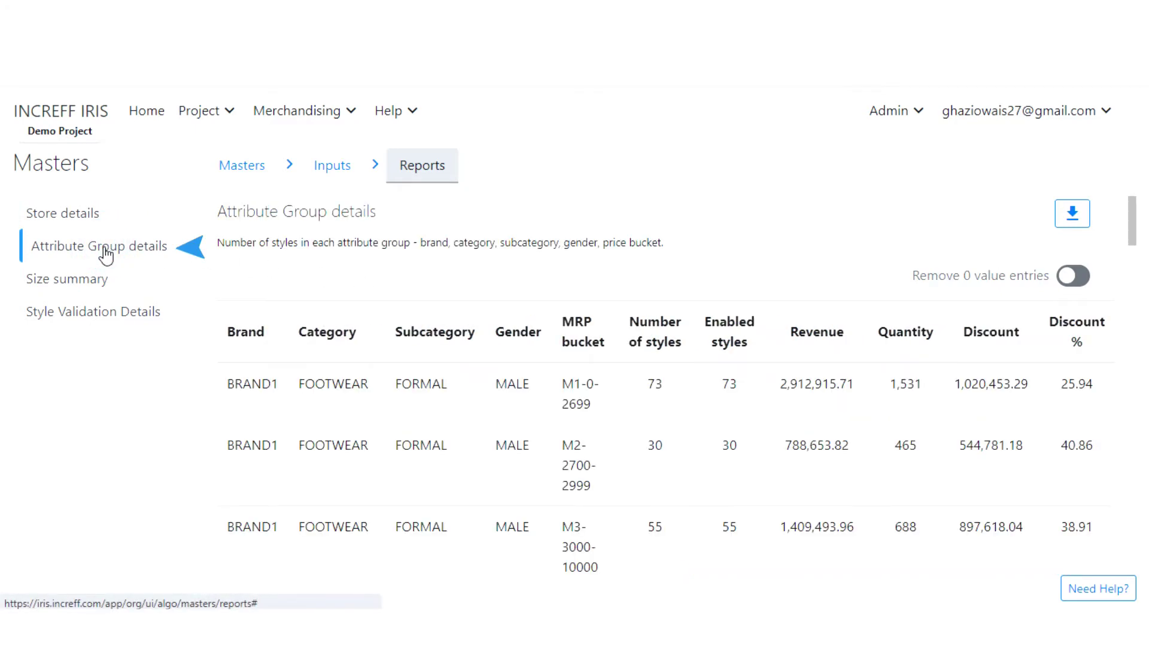
scroll(414, 415, "down", 3)
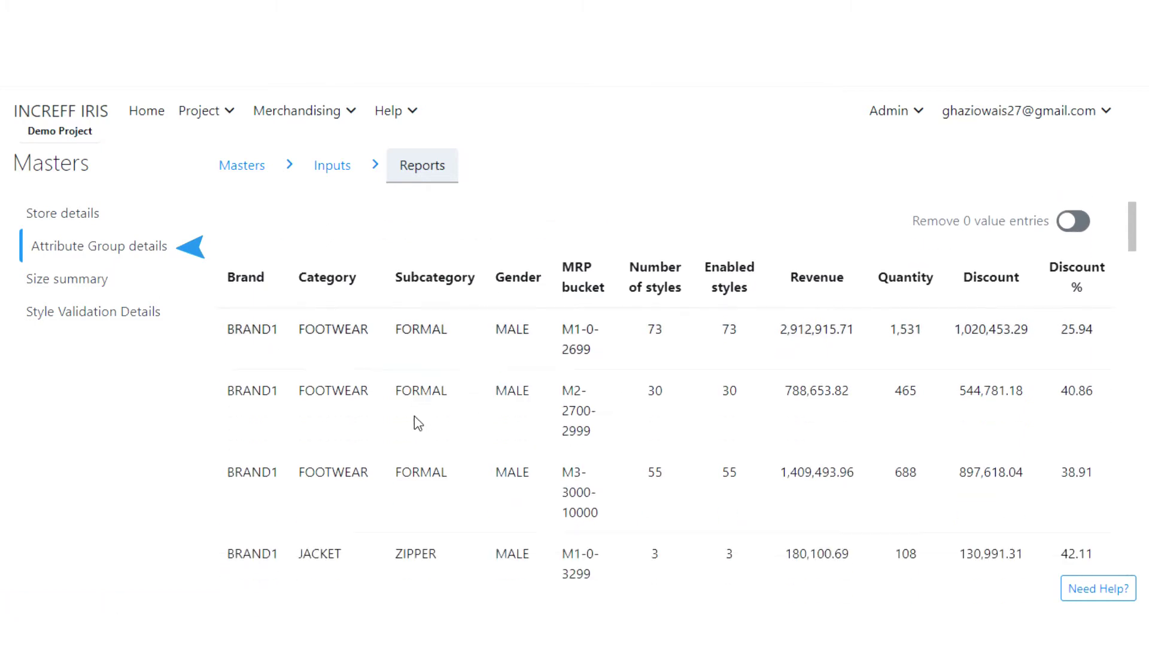
scroll(414, 415, "up", 3)
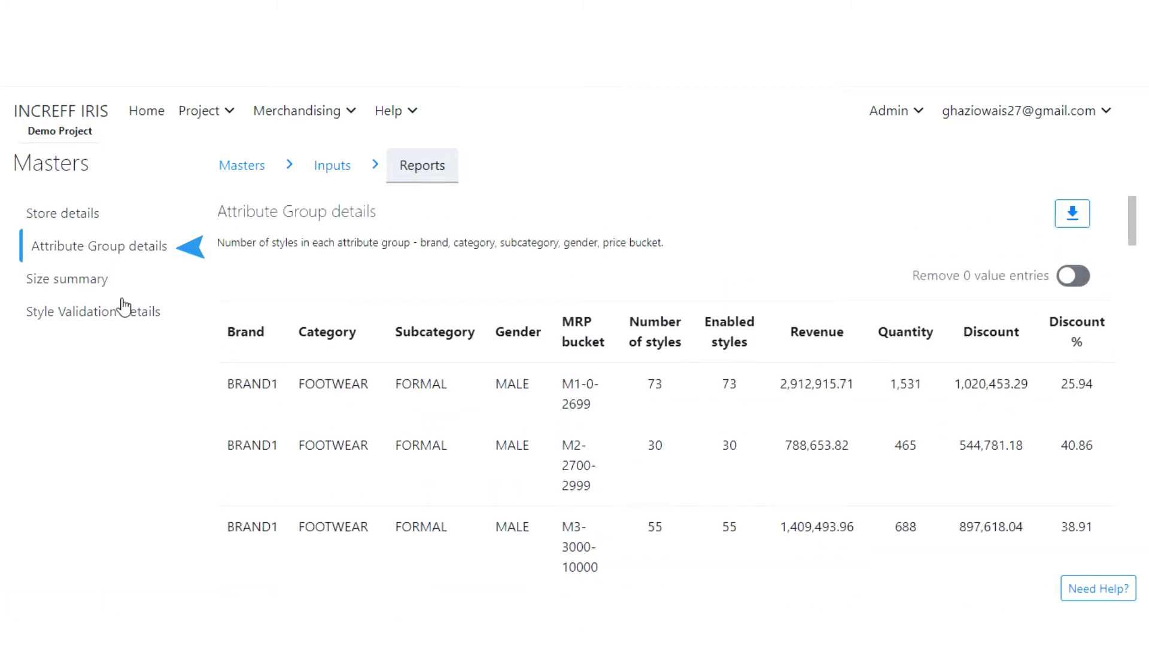
left_click(87, 281)
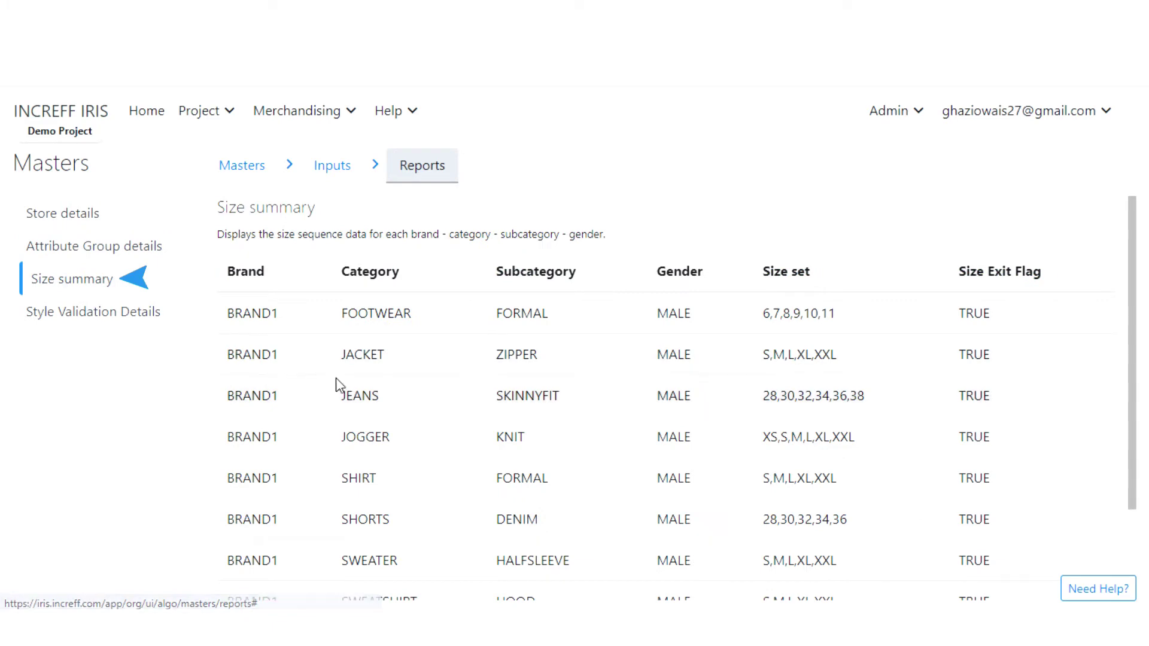
scroll(342, 384, "down", 2)
scroll(344, 385, "up", 3)
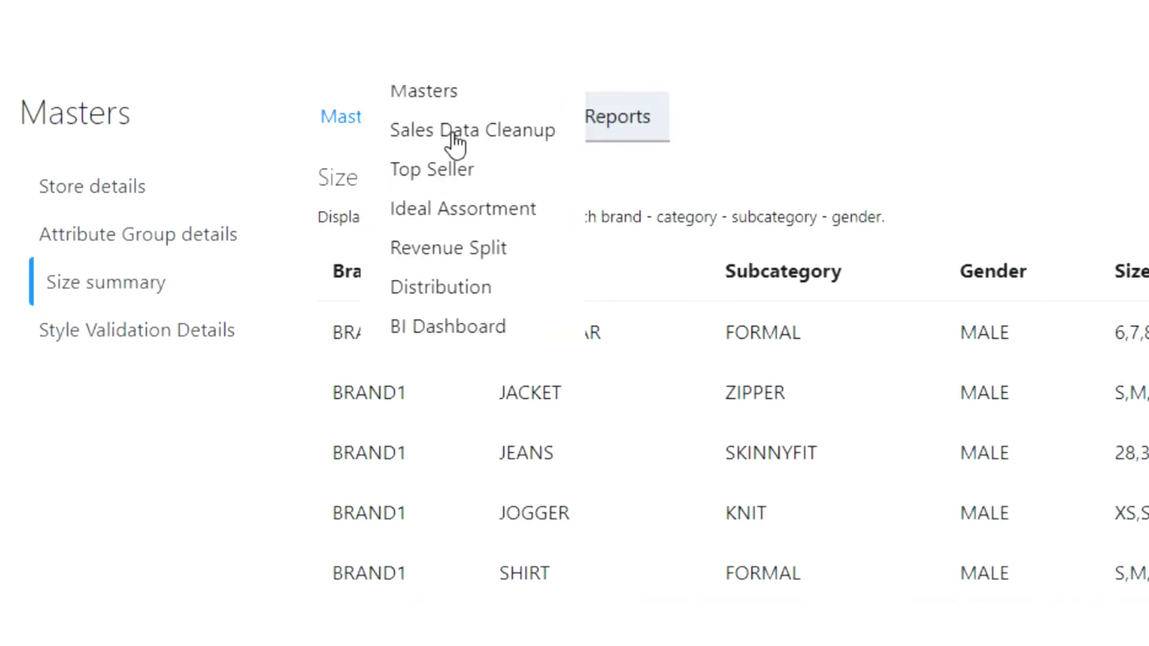
Open the Sales Data Cleanup module and display its input settings and sale deletion options
left_click(455, 144)
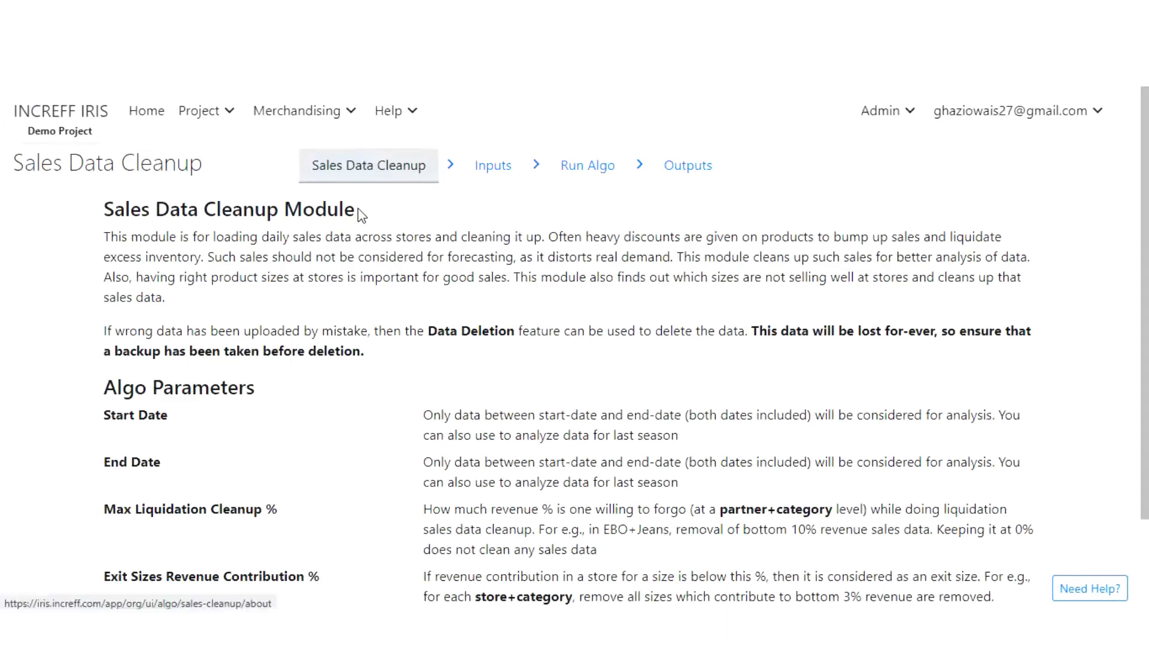
left_click(351, 114)
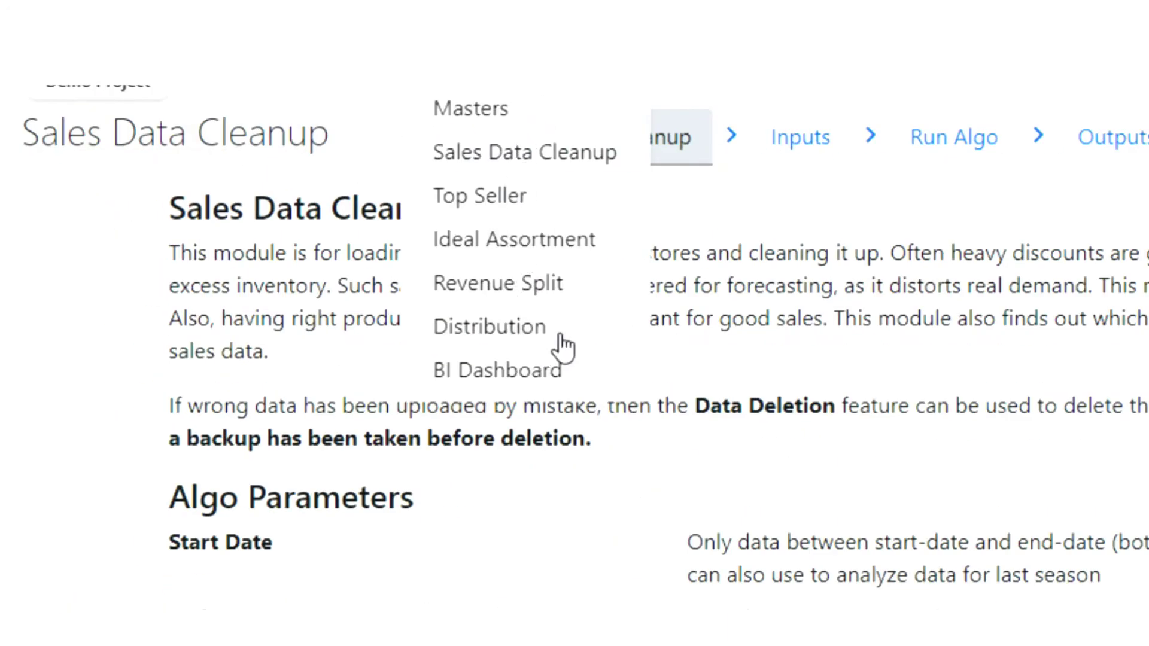
left_click(787, 228)
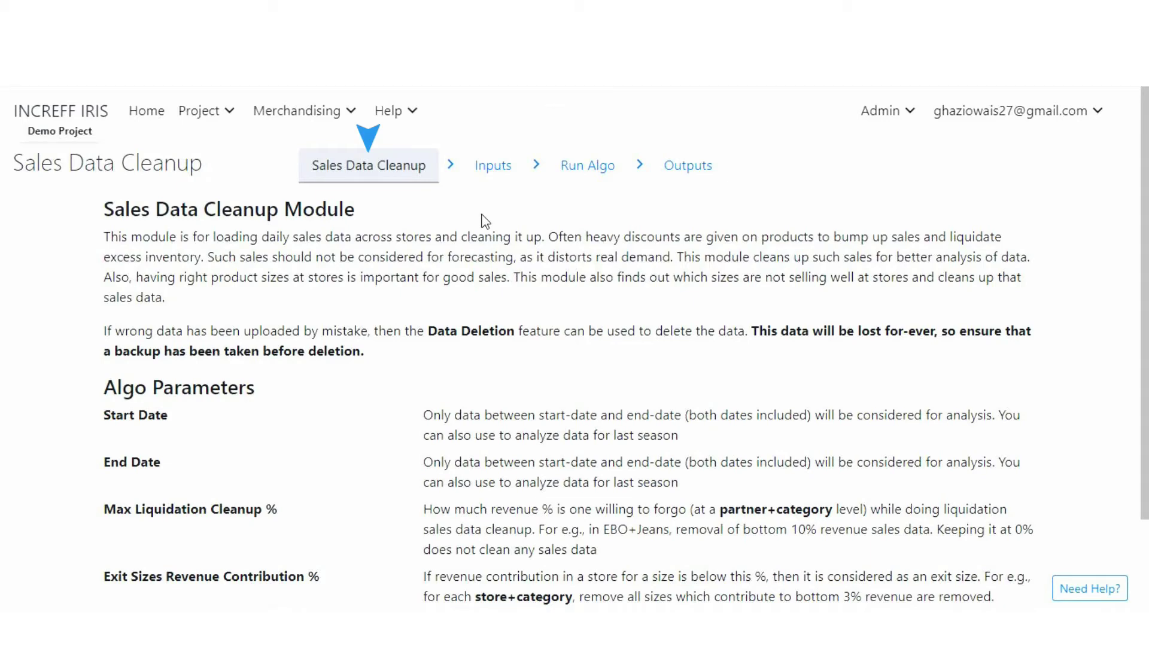
left_click(498, 182)
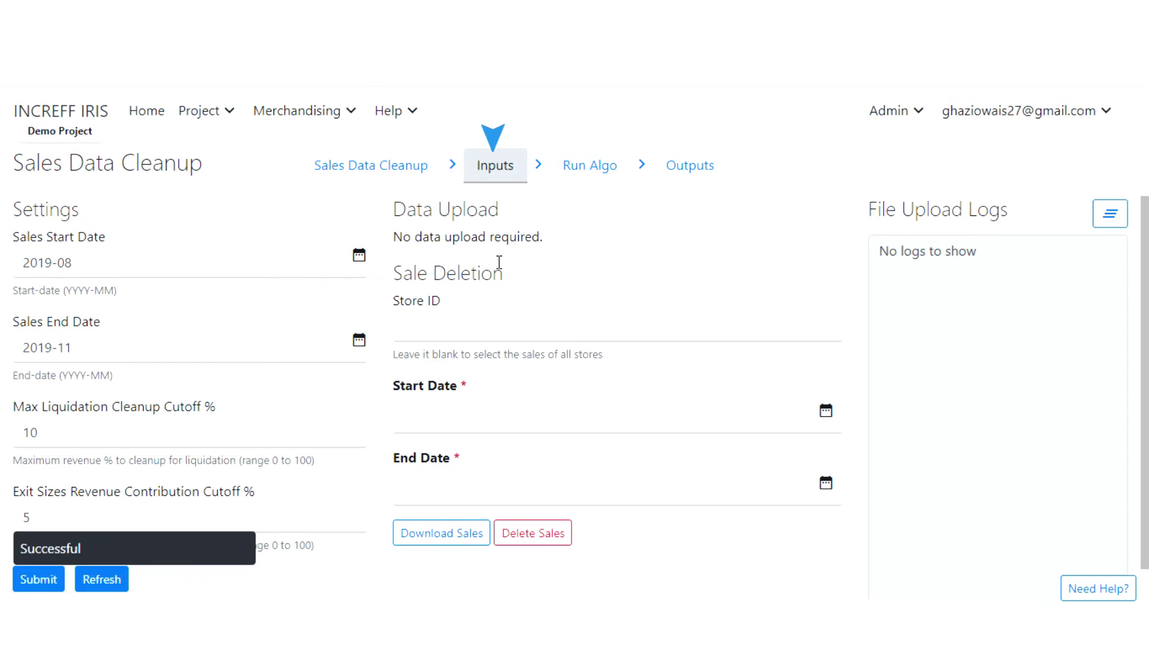
Run the Sales Data Cleanup algorithm with its current settings and open the module's outputs
scroll(503, 269, "down", 1)
scroll(505, 269, "up", 1)
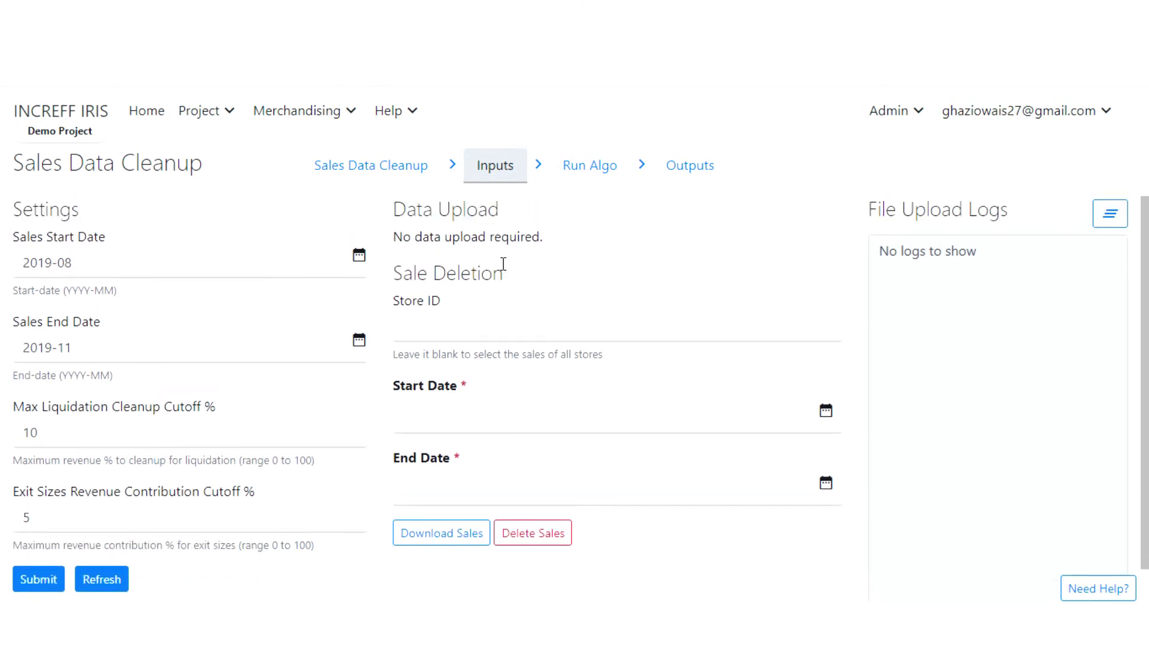
left_click(598, 179)
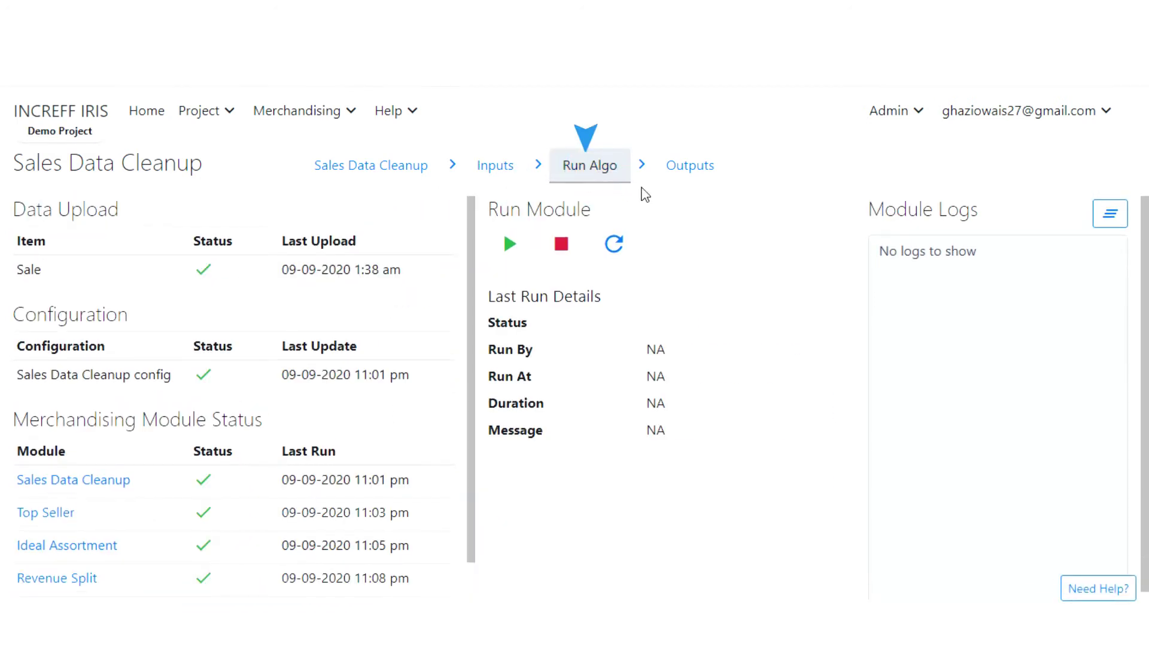
left_click(511, 247)
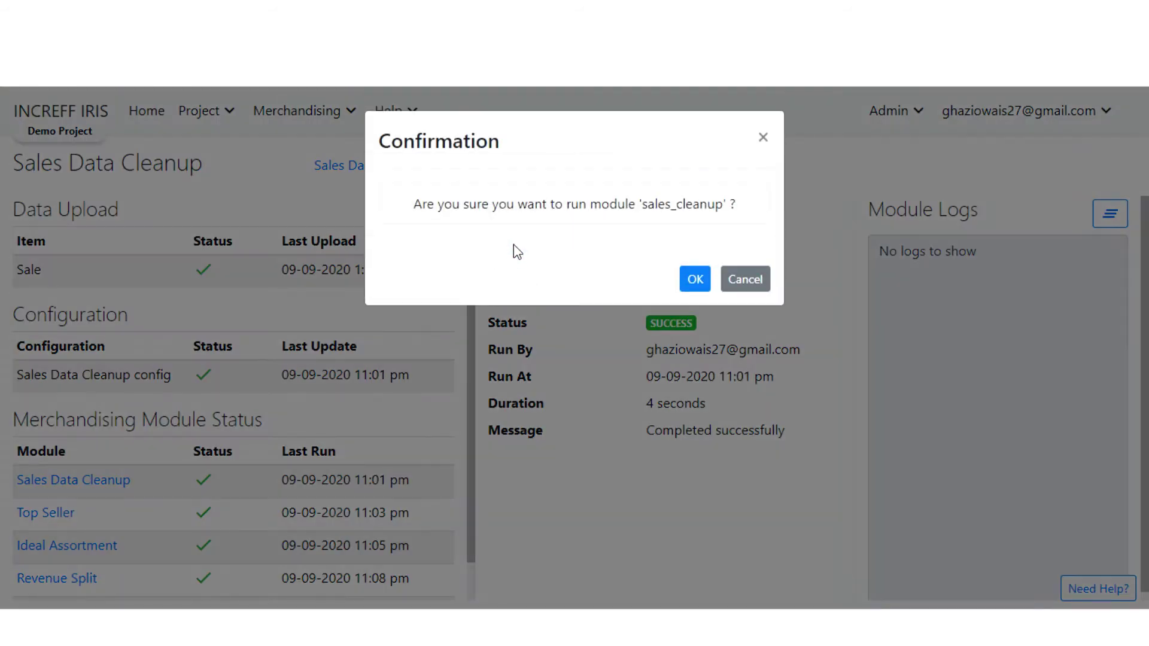
left_click(695, 285)
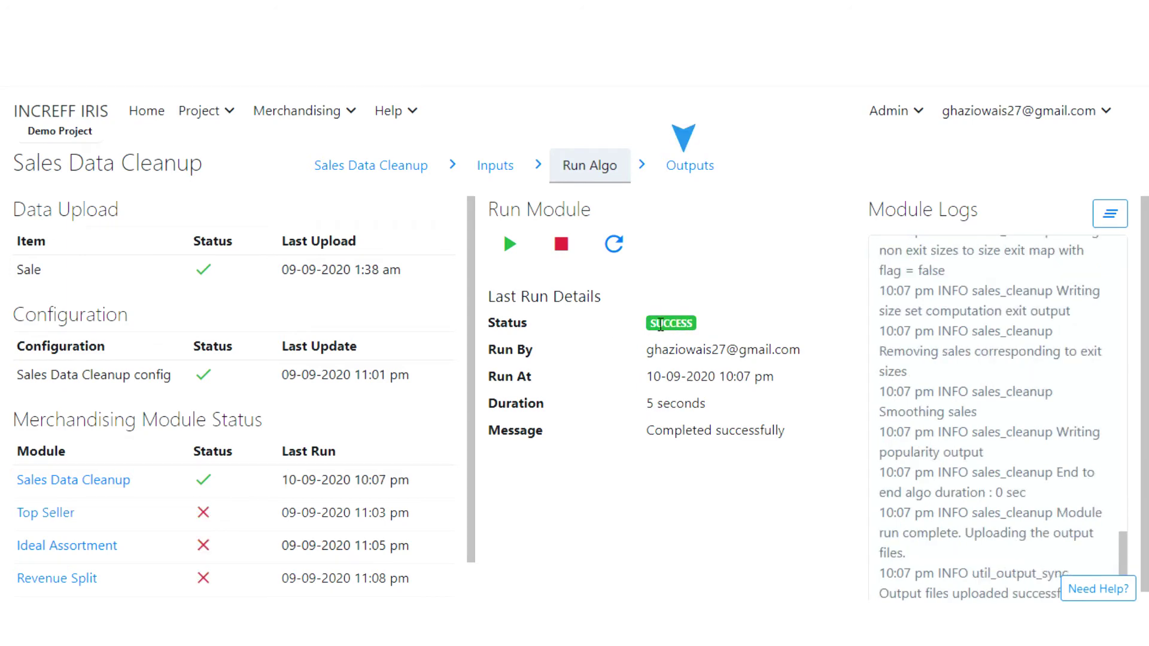
left_click(689, 174)
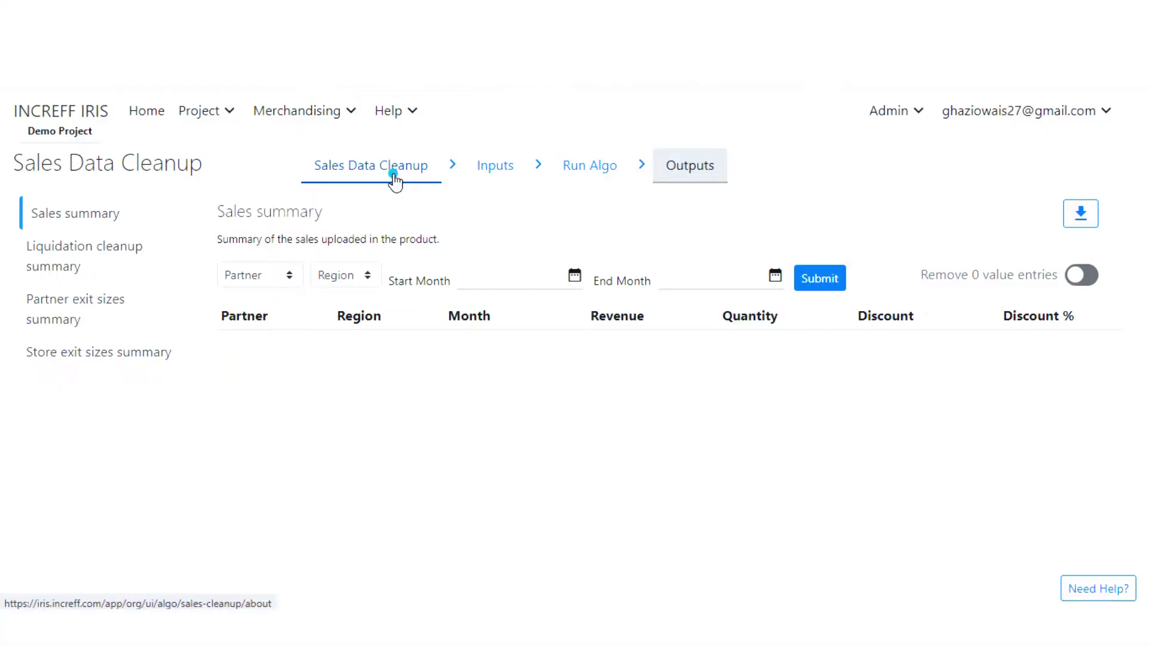
Read the Sales Data Cleanup module description and algo parameters, and review its sale deletion inputs and last run details
left_click(393, 173)
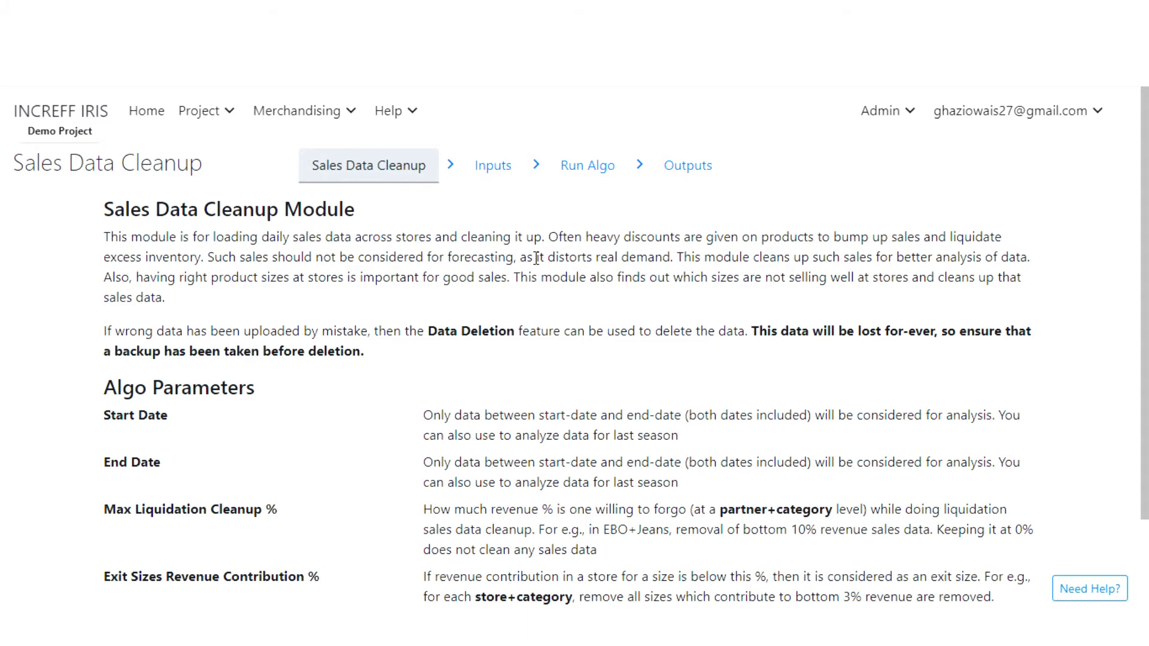
scroll(970, 259, "down", 2)
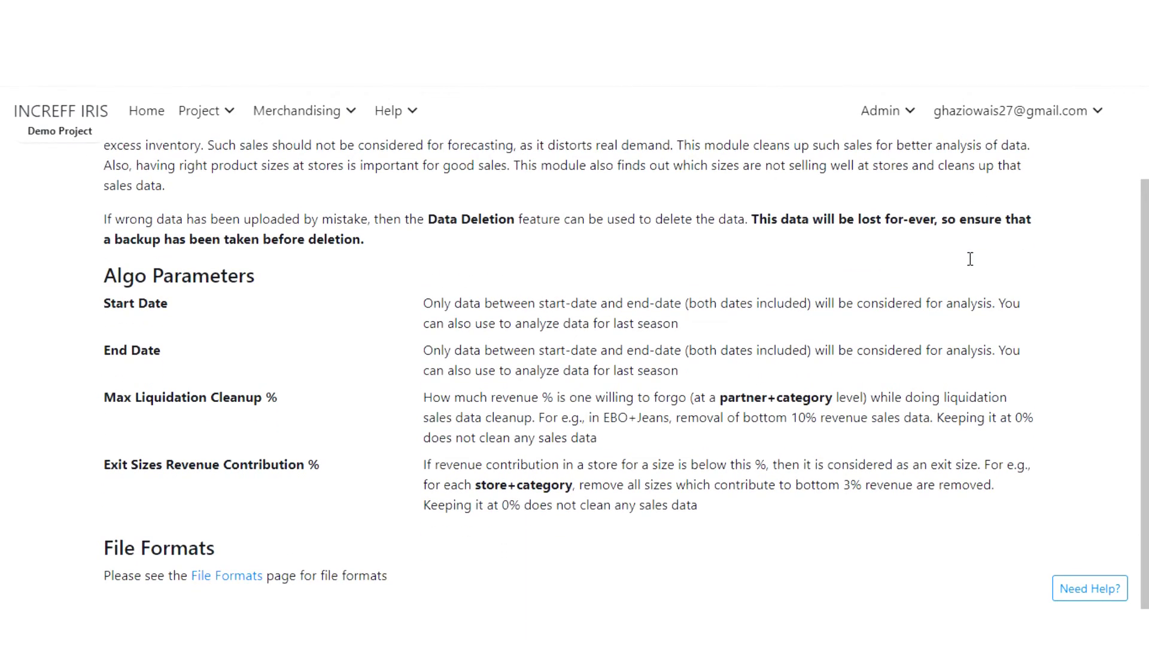
scroll(970, 258, "up", 2)
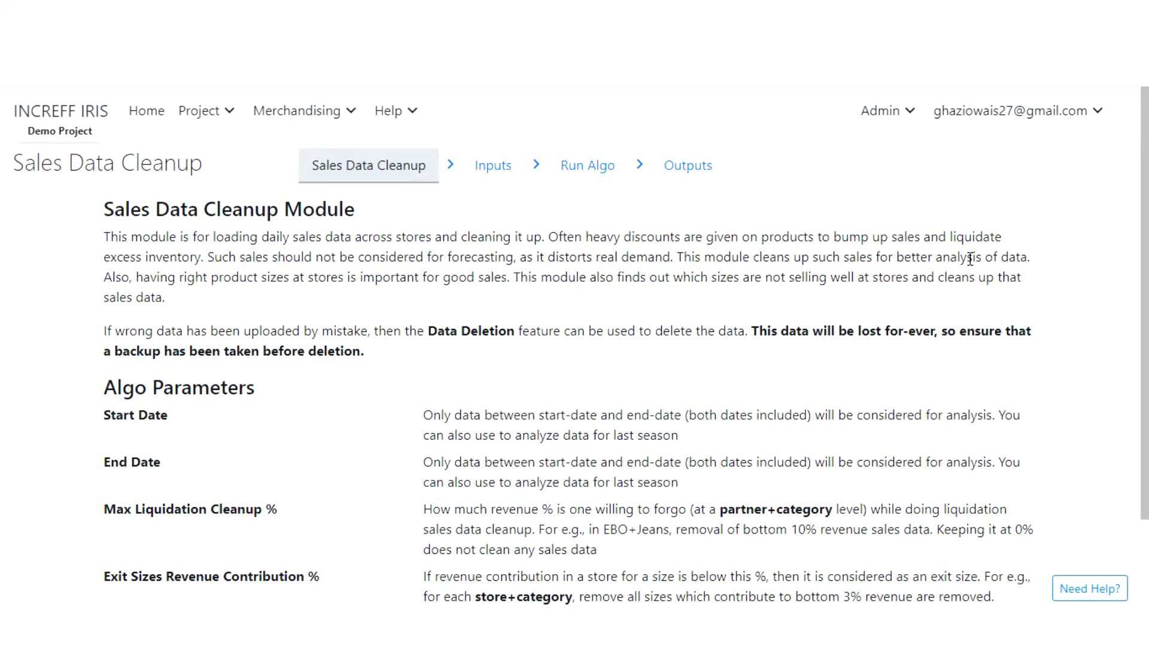
left_click(493, 173)
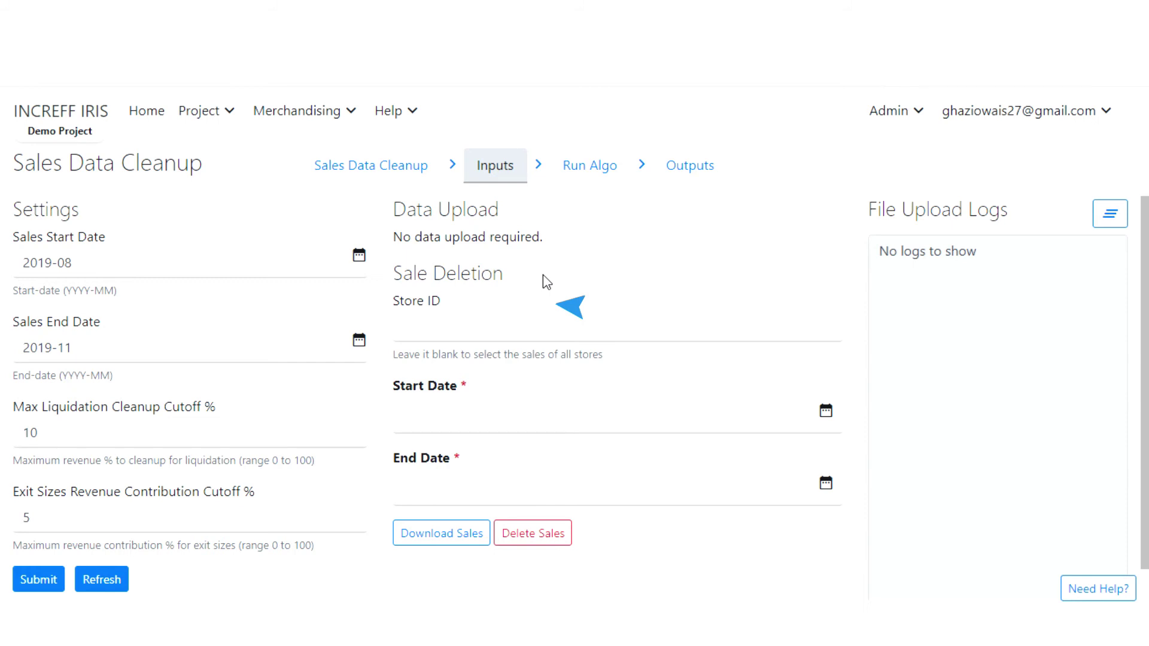
left_click(604, 177)
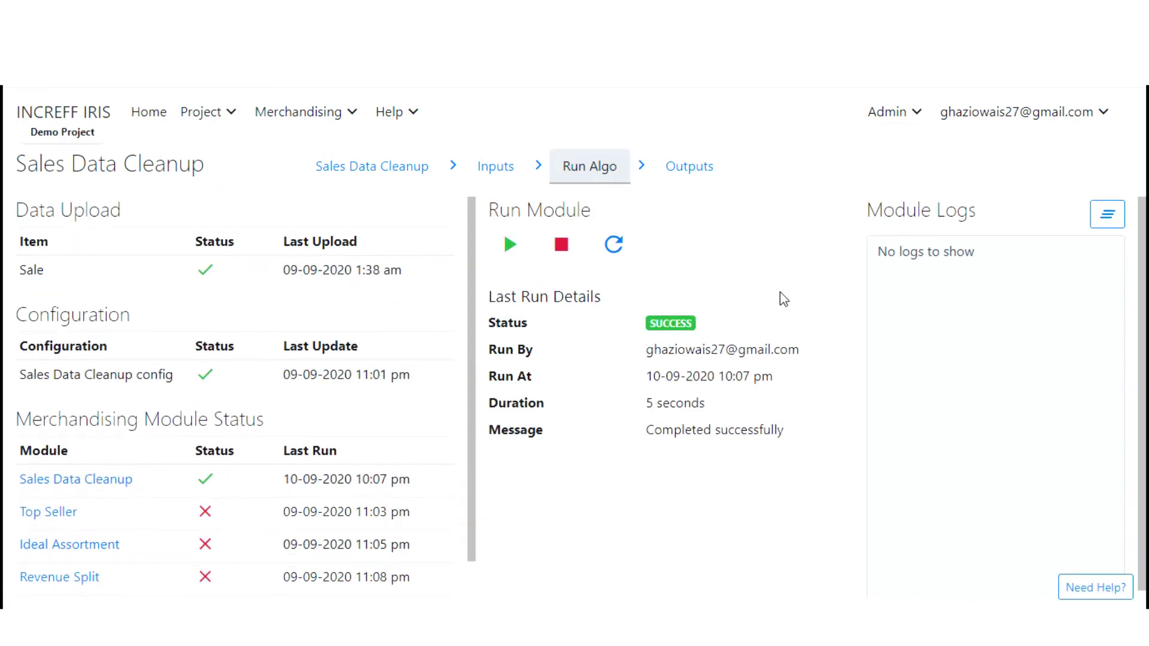
Load the Sales summary and the Liquidation cleanup summary from the Sales Data Cleanup outputs, without any filters
left_click(691, 178)
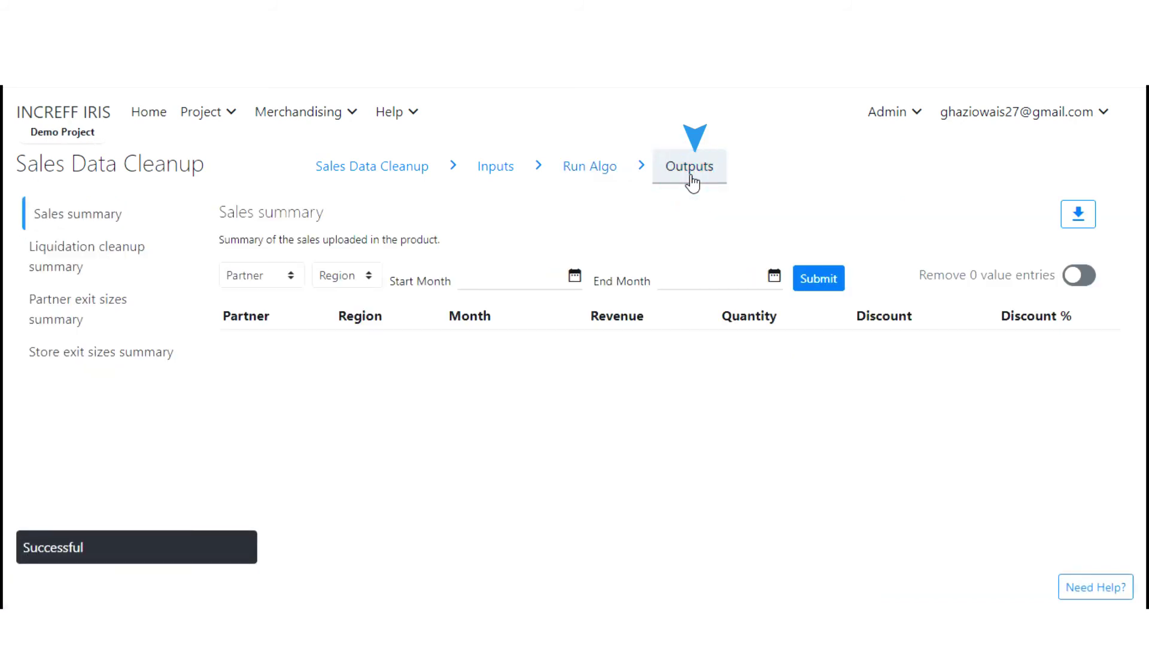
left_click(837, 283)
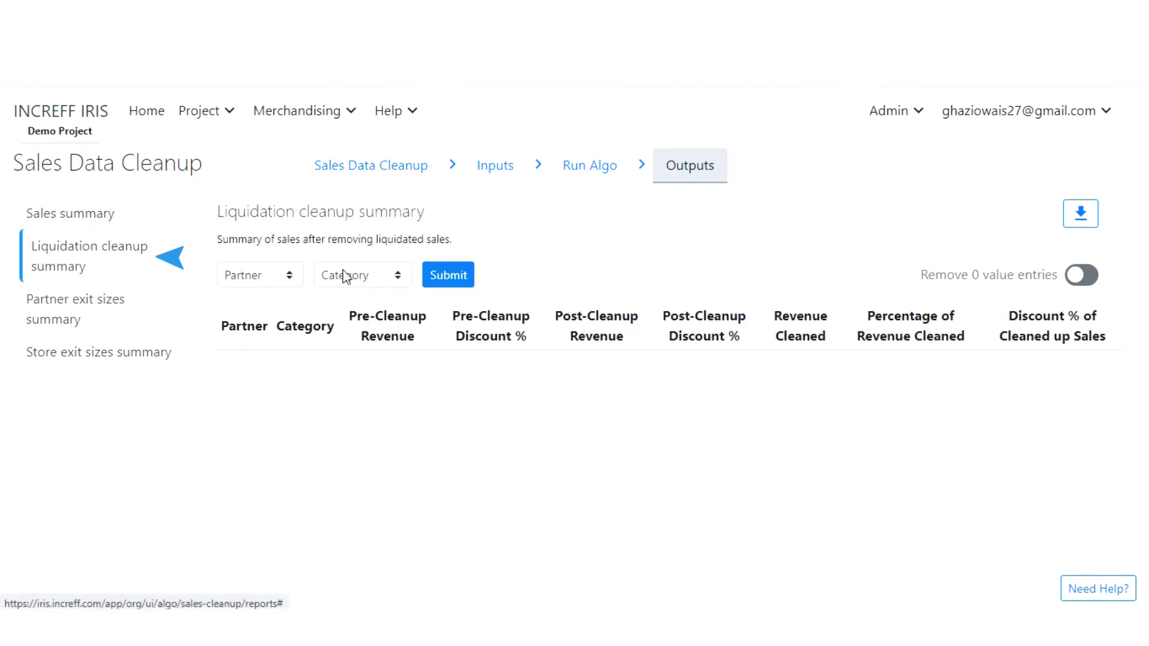
left_click(464, 275)
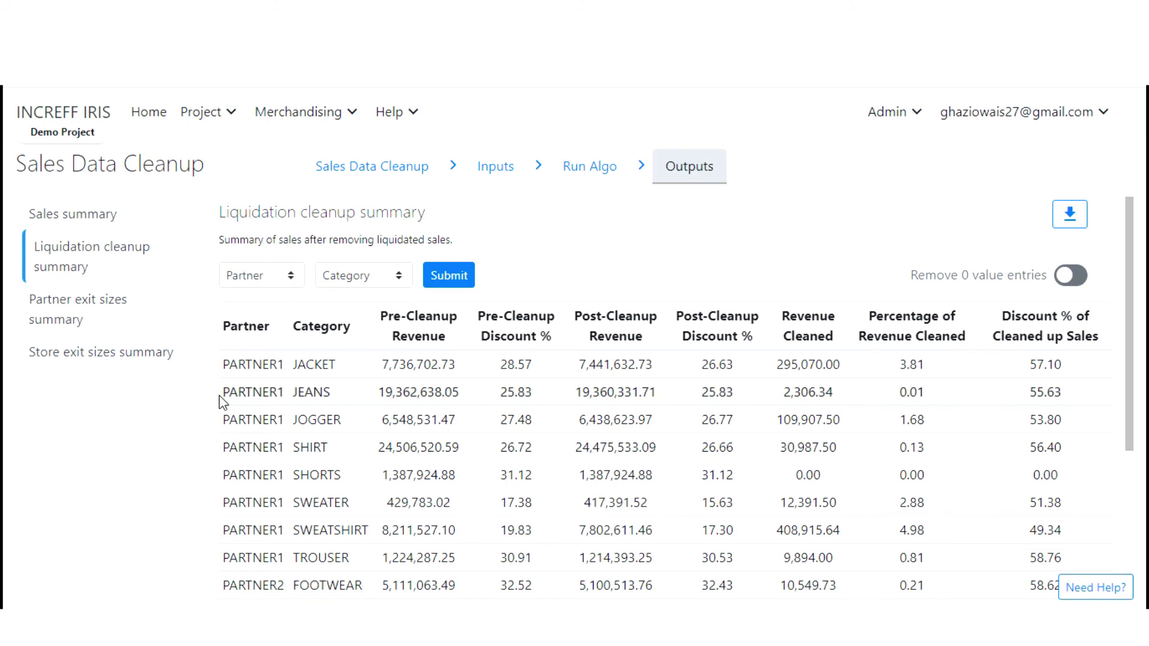
Review the Partner exit sizes summary and open the Store exit sizes summary
left_click(92, 313)
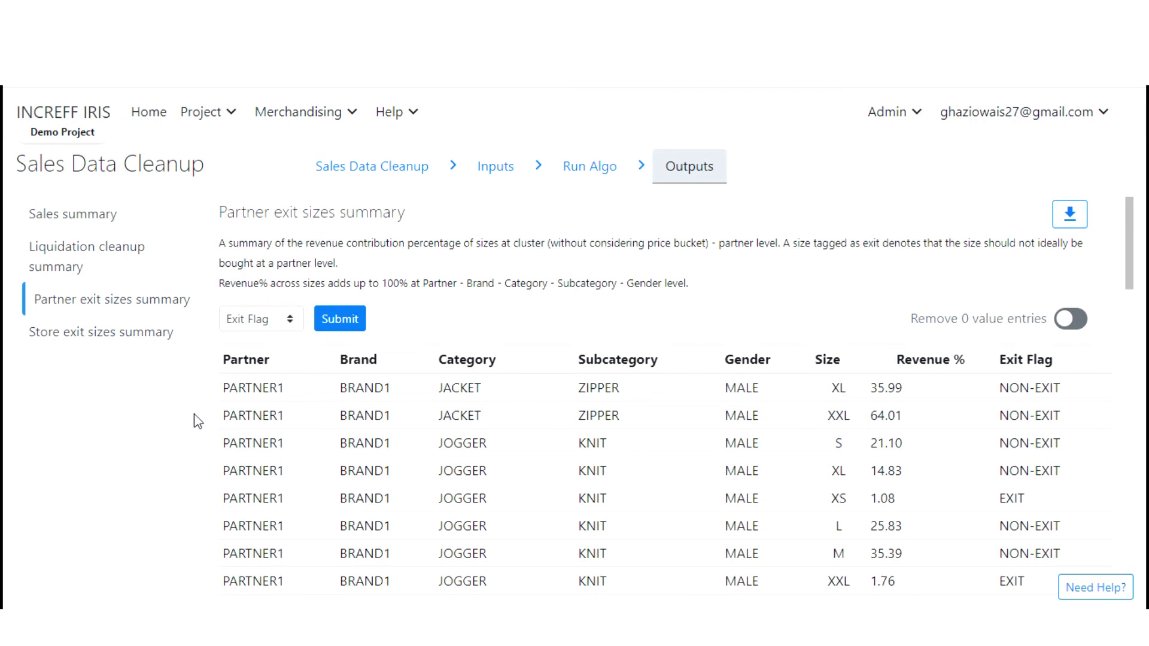
scroll(219, 430, "down", 5)
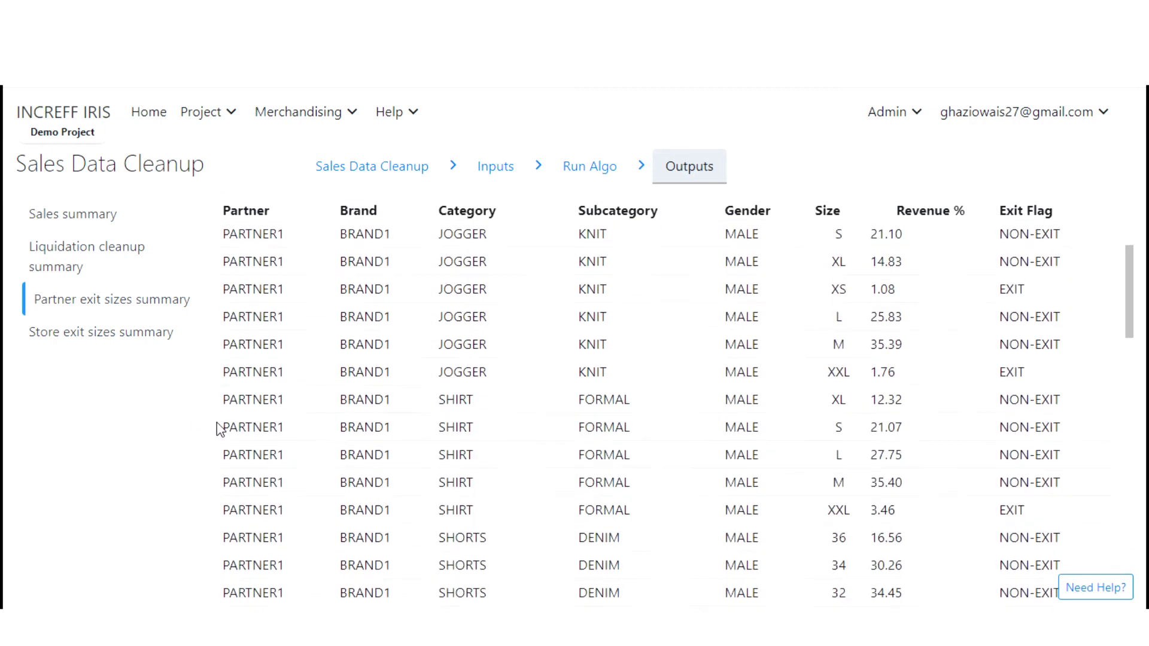
scroll(219, 429, "up", 5)
left_click(139, 350)
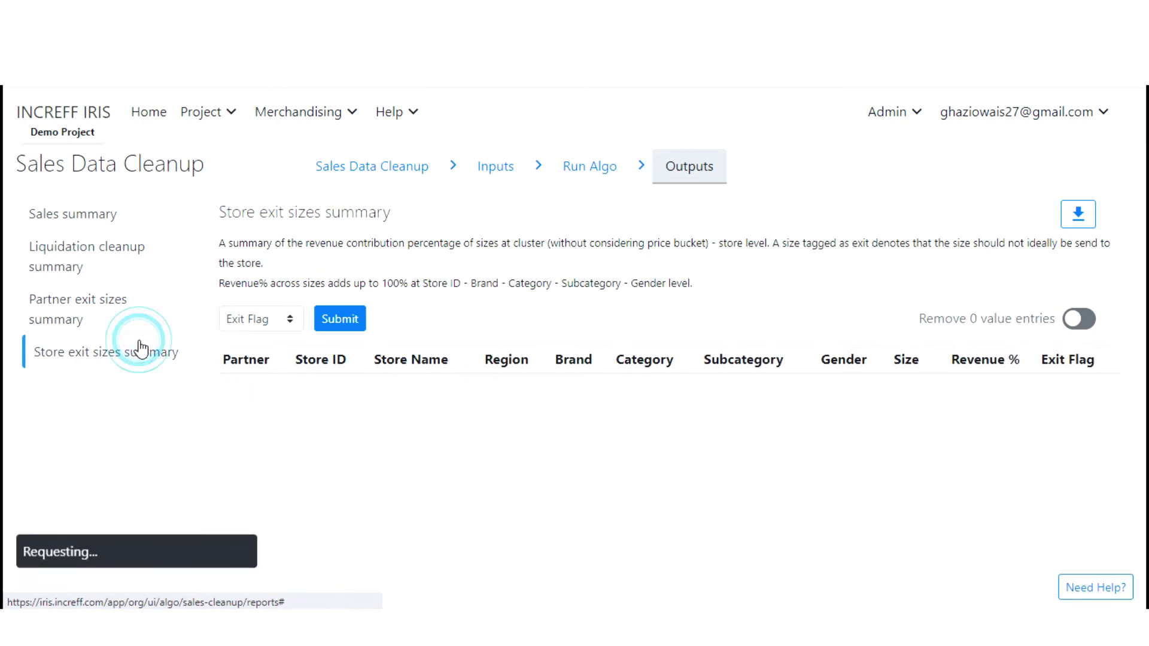